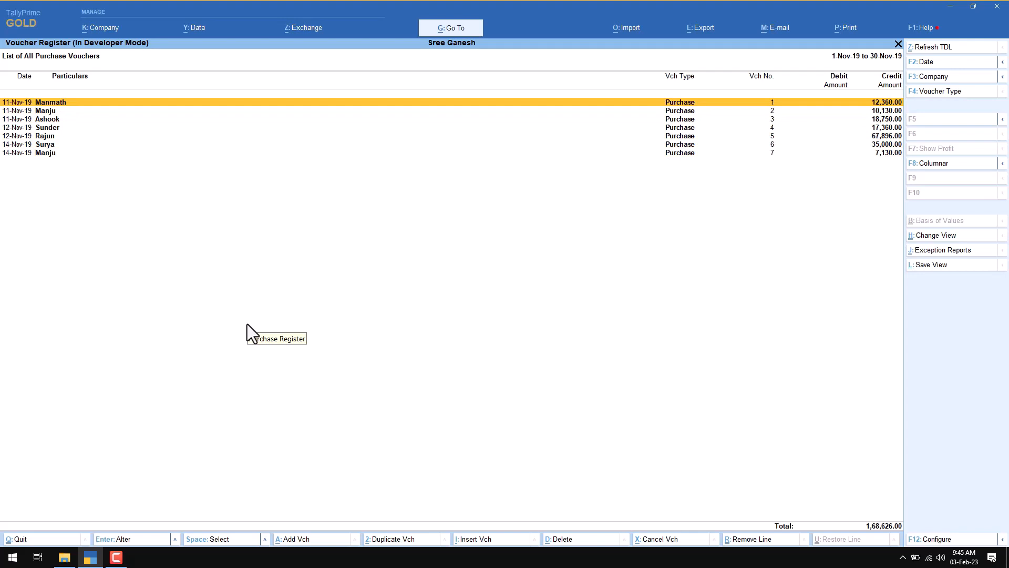
Step: Open the first purchase voucher, page through the following vouchers to examine their details, and leave the purchase register
key("Return")
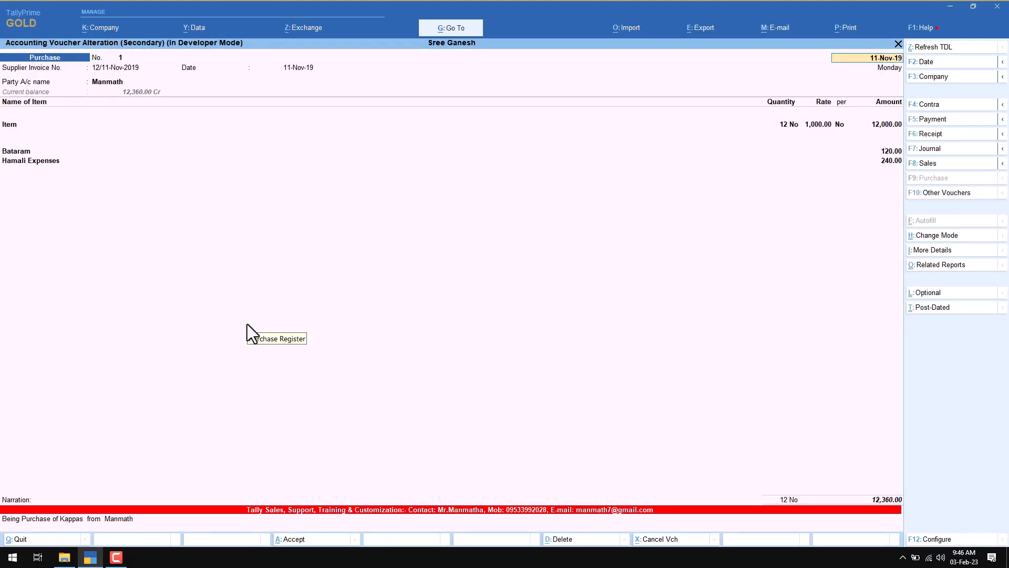
key("Page_Down")
key("Page_Down")
key("Page_Down")
key("Page_Down")
key("Page_Down")
key("Page_Down")
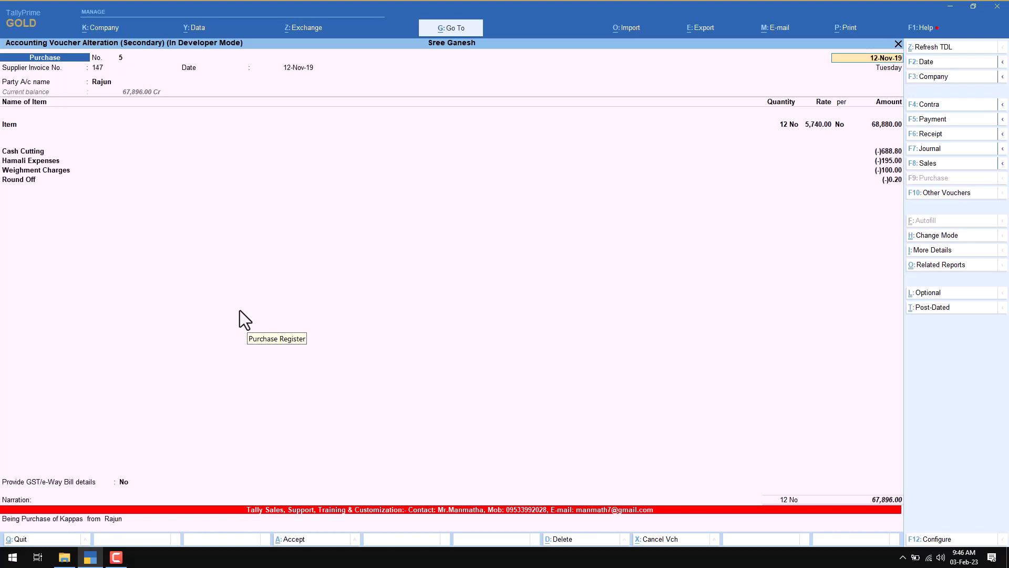
key("Escape")
key("Escape")
key("Escape")
key("Escape")
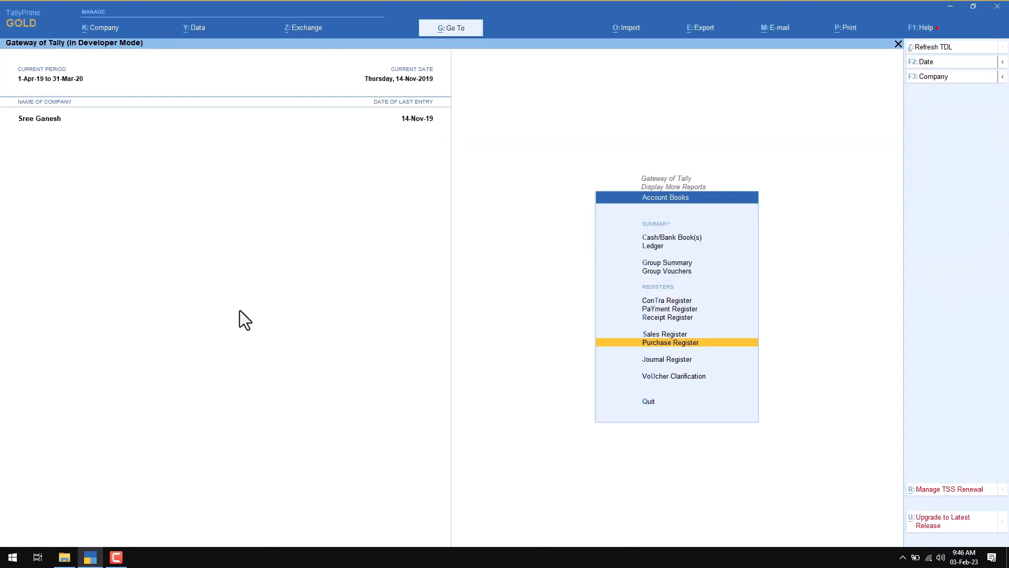
Step: Open the Auto Payments & Printing Cheqes report from the additional reports
key("Up")
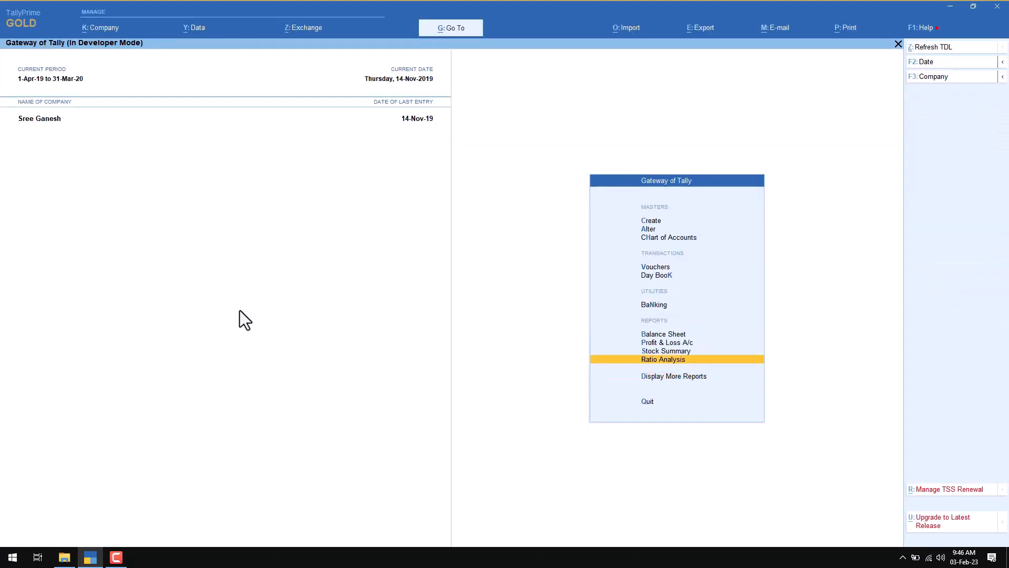
key("Down")
key("Return")
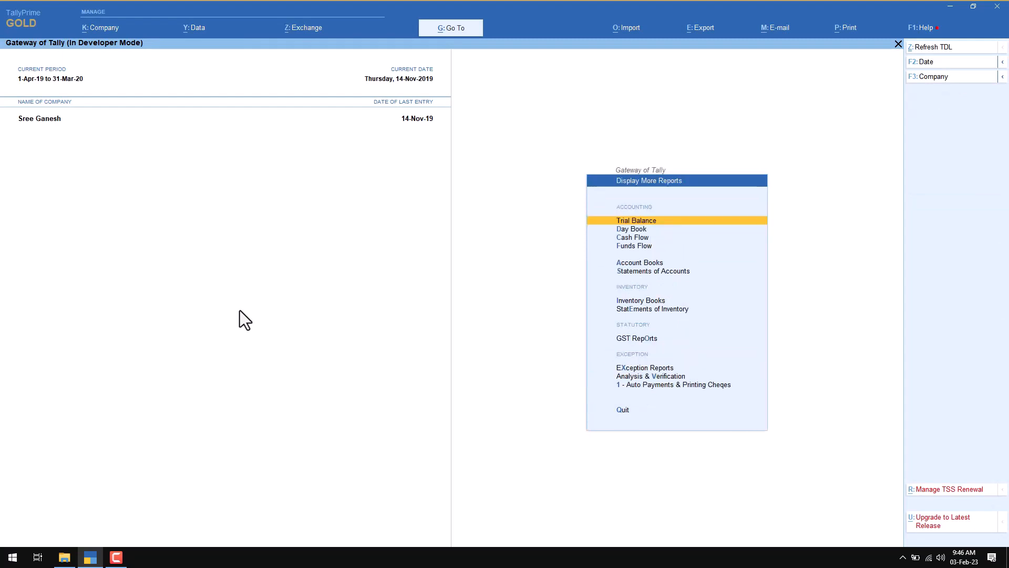
key("Up")
key("Up")
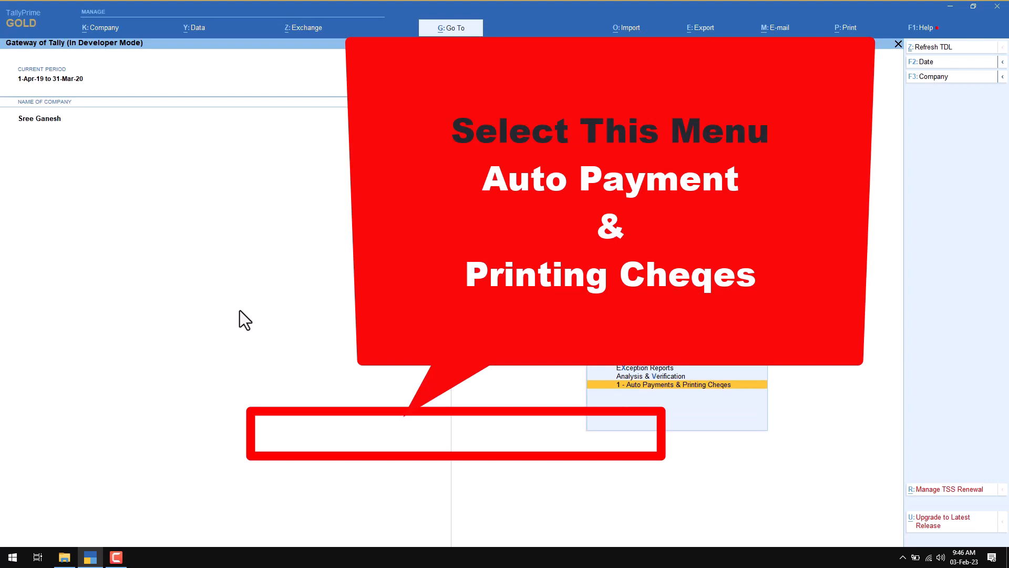
key("Return")
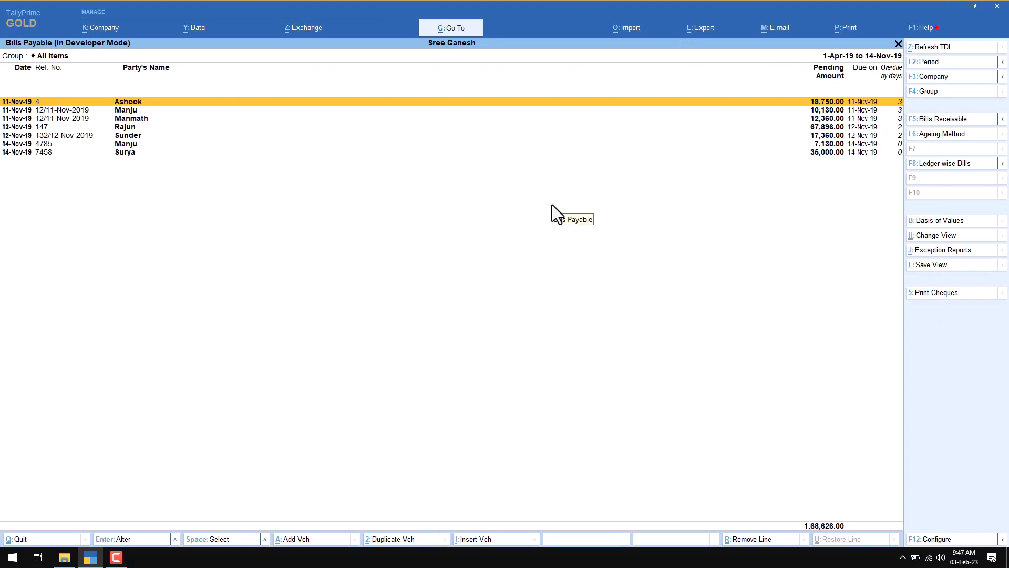
Step: Select the 18,750.00 payable bill and create its cheque payment voucher from State Bank of India with voucher date 15-Nov-19
key("space")
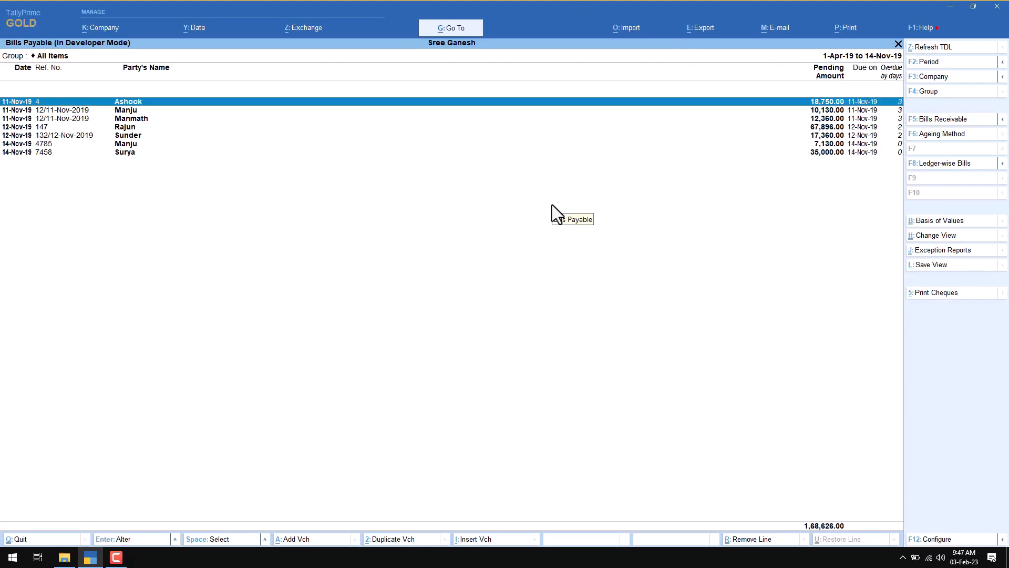
left_click(923, 295)
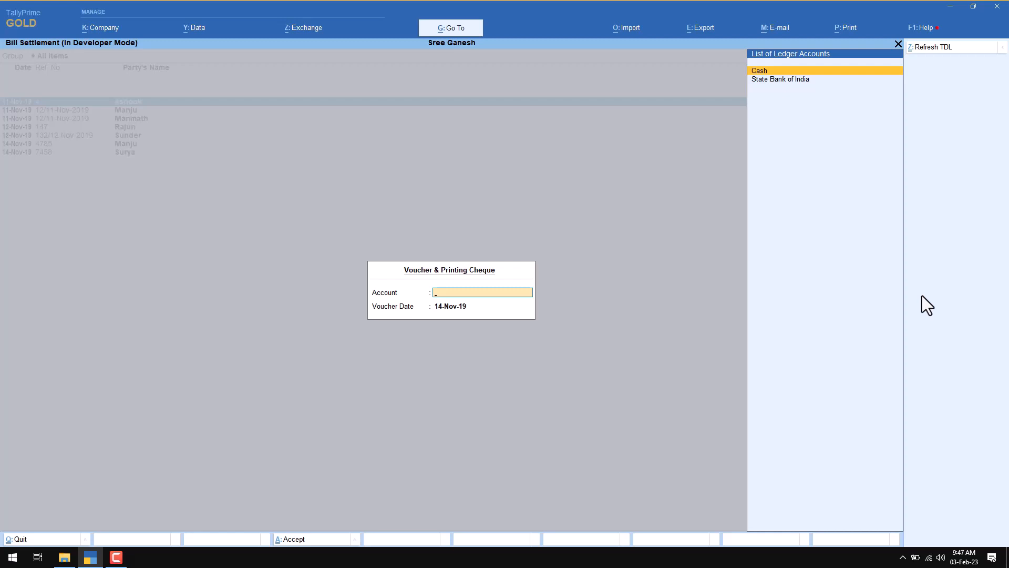
key("Down")
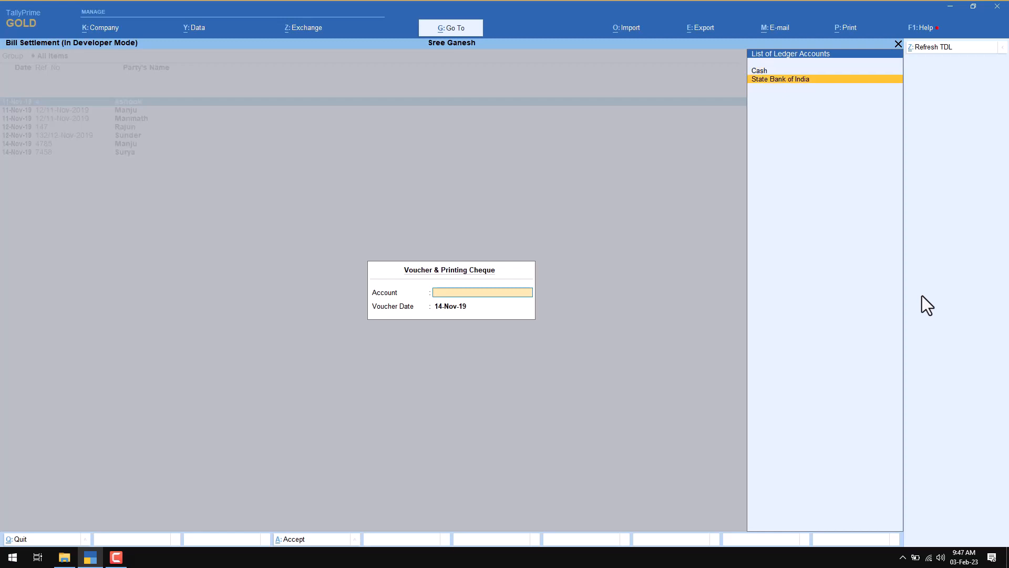
key("Return")
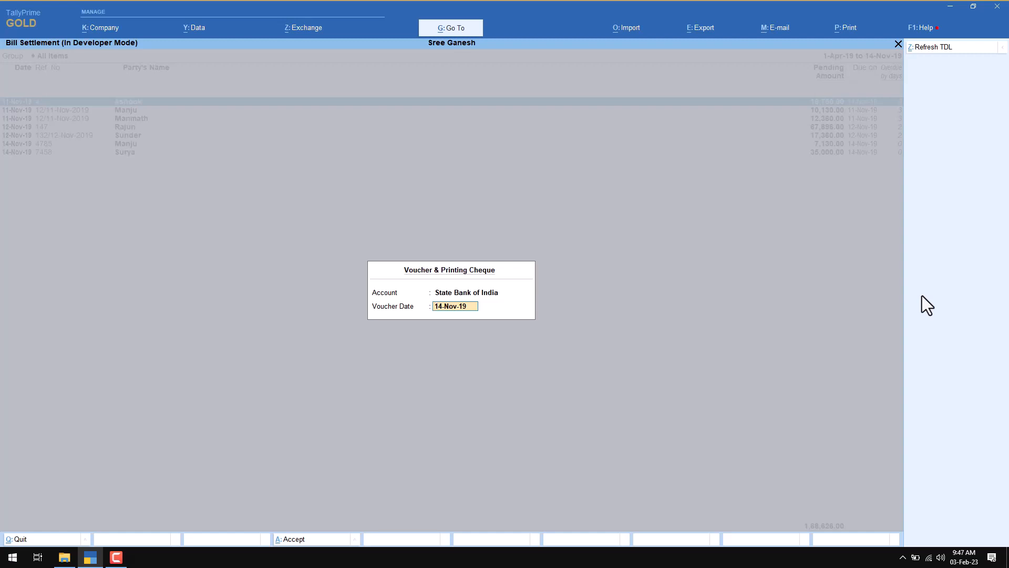
type("15.11.20")
key("Return")
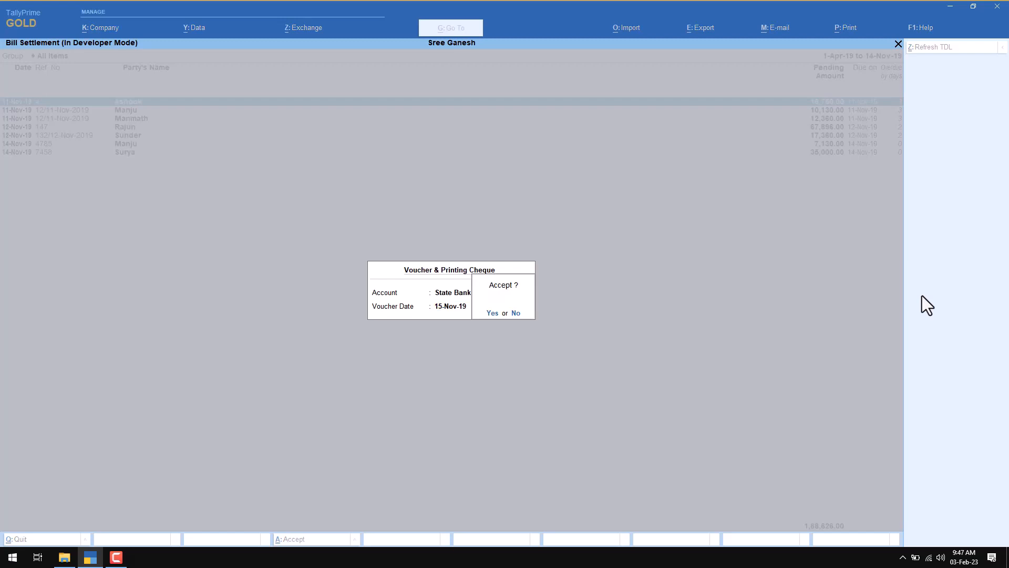
key("Return")
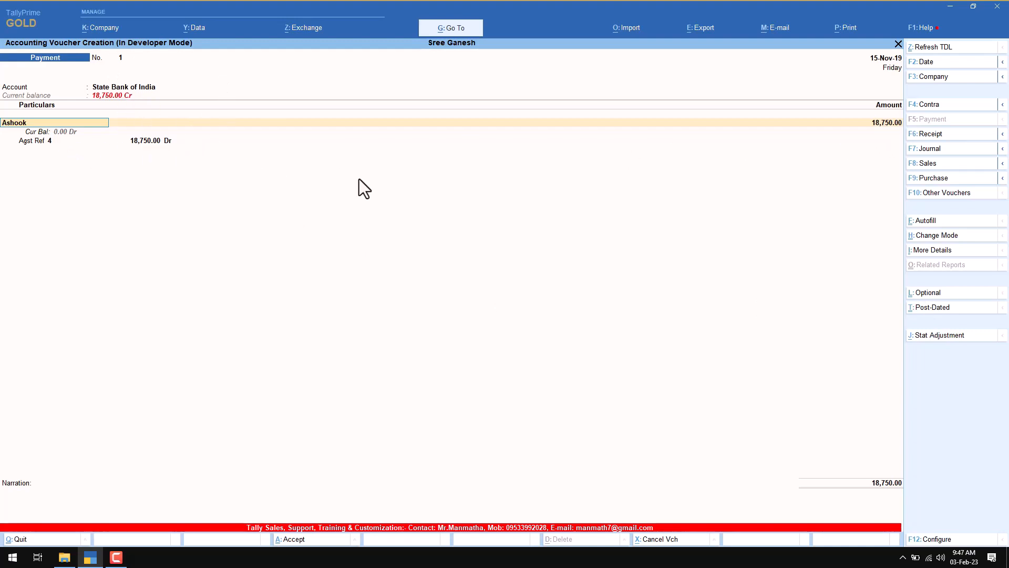
Step: Save the payment voucher with a Cheque bank allocation, cheque range Not Applicable, blank instrument number and instrument date 15-Nov-19
key("Return")
key("Return")
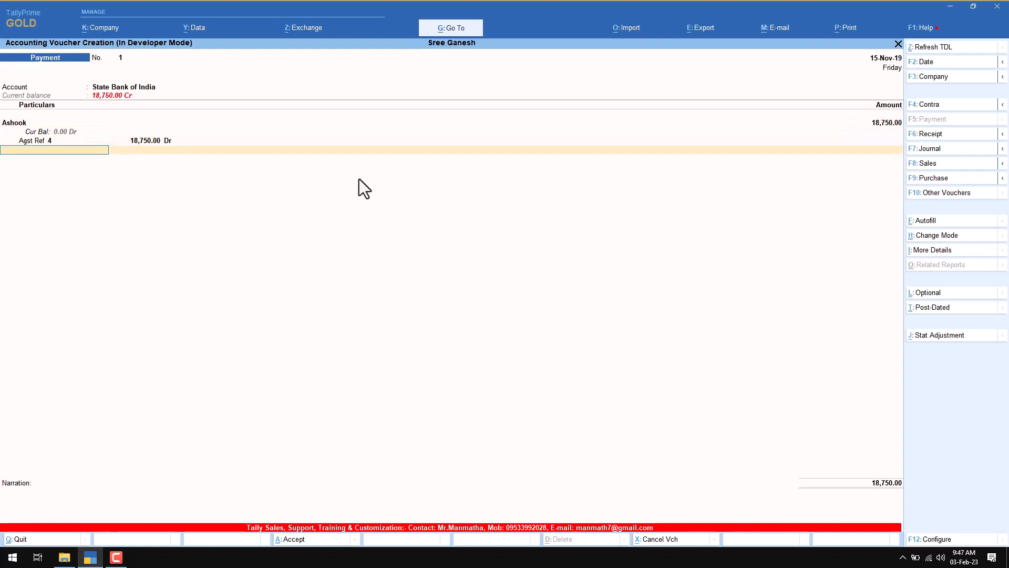
key("Return")
key("Return")
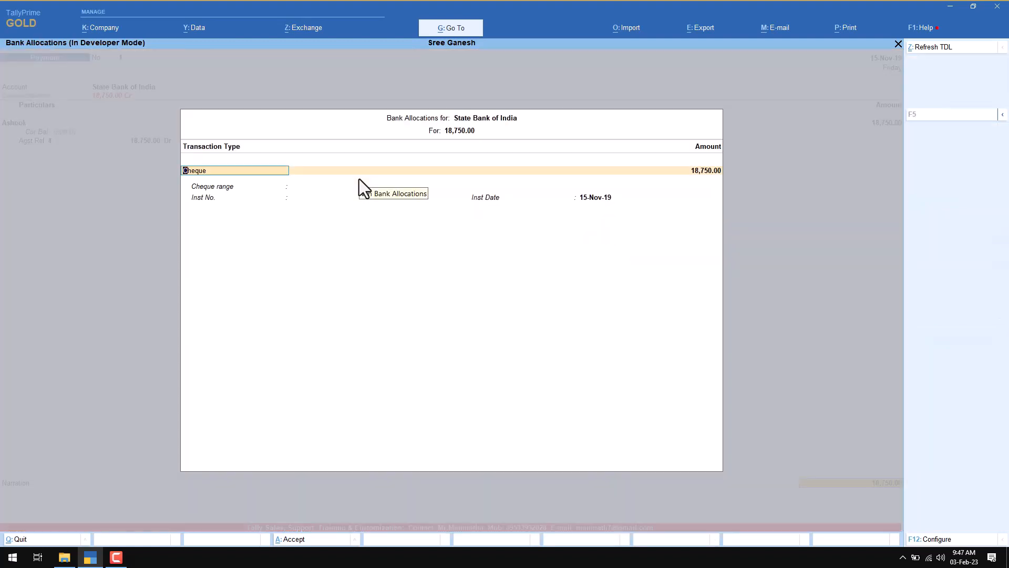
key("Return")
key("Return")
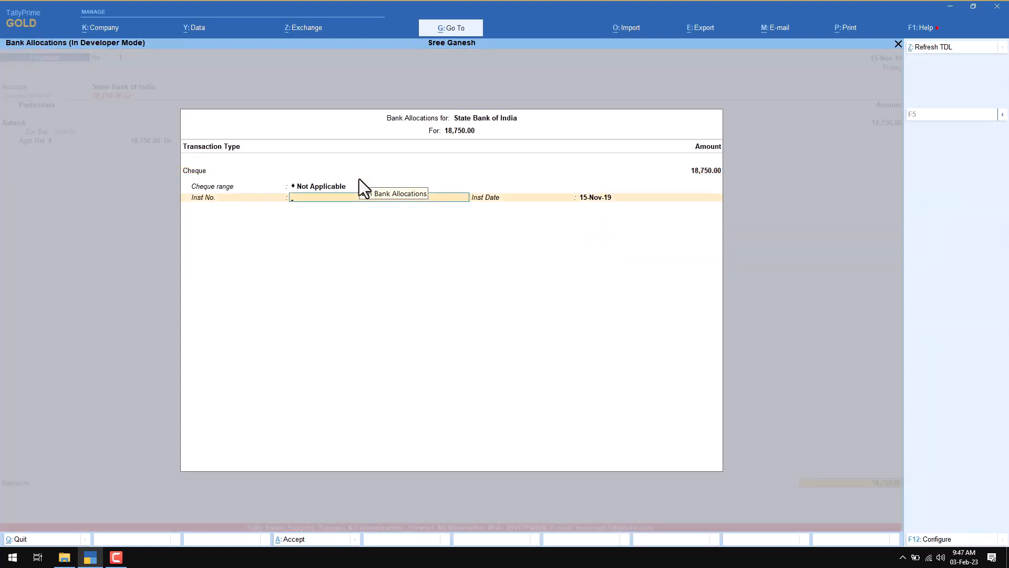
key("BackSpace")
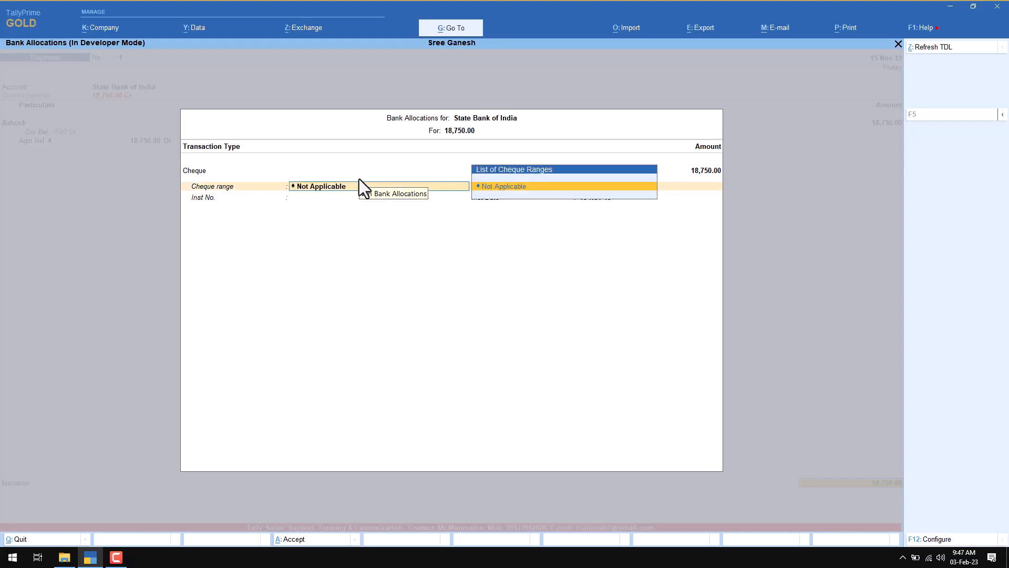
key("Return")
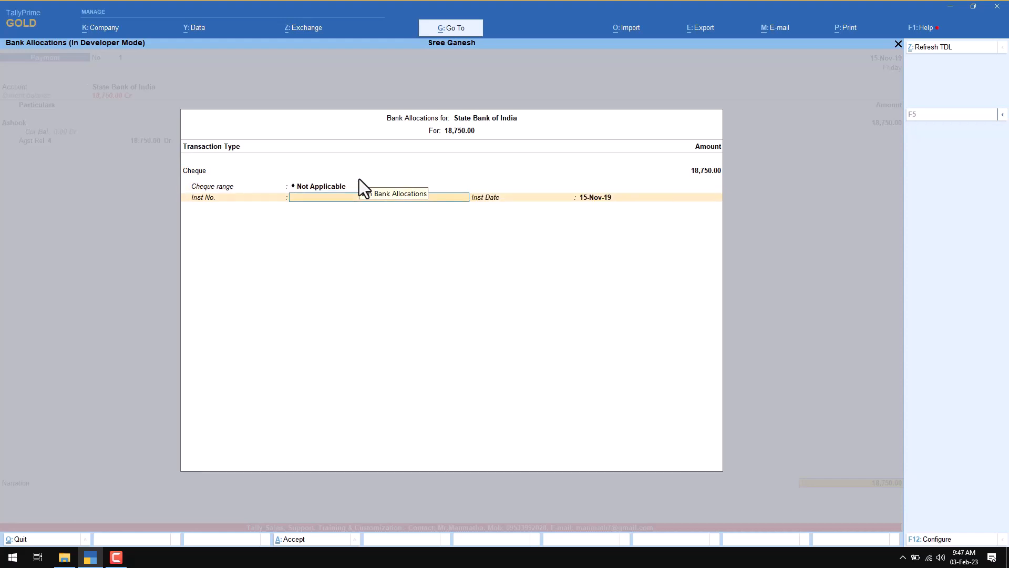
key("Return")
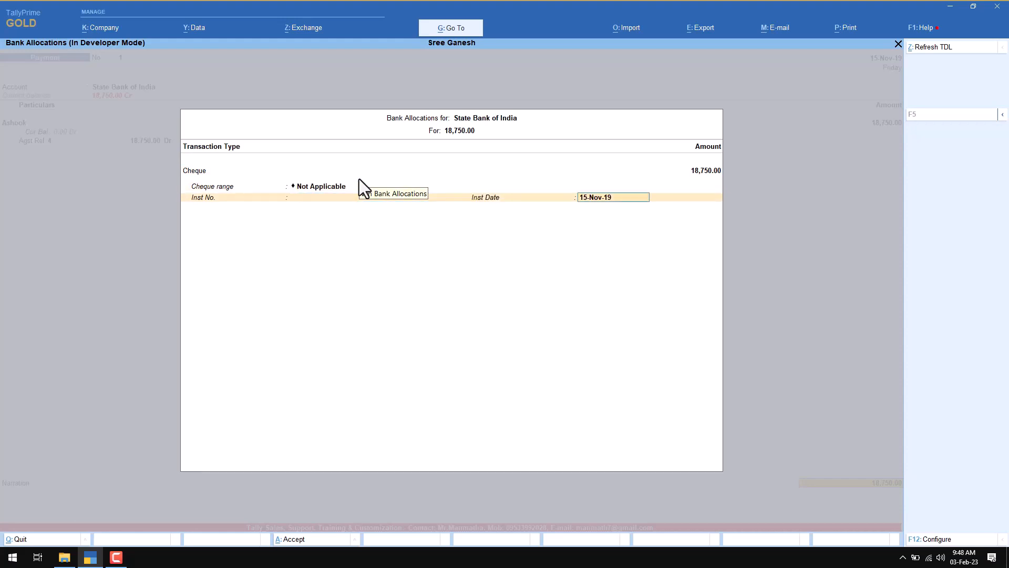
key("Return")
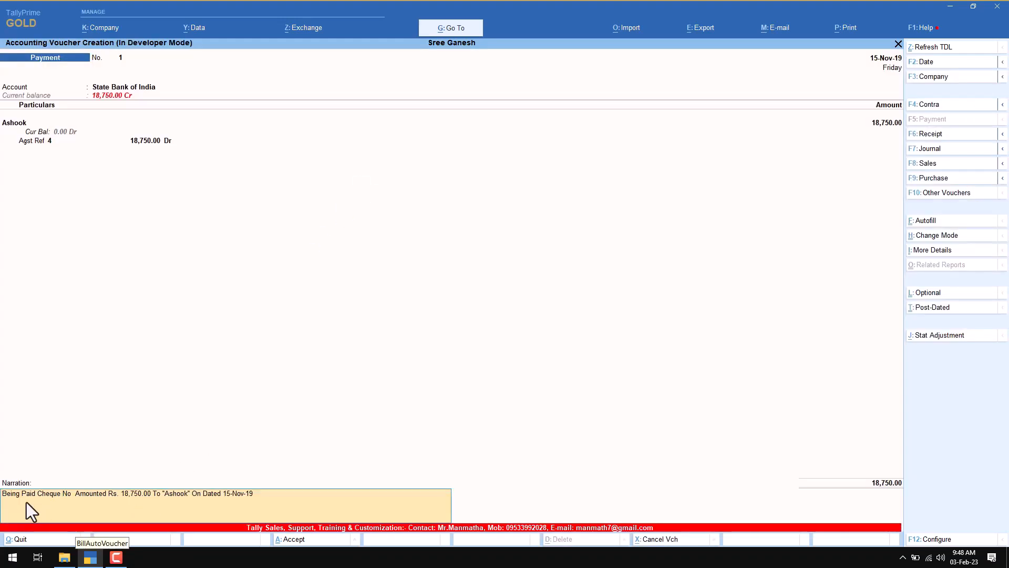
key("Return")
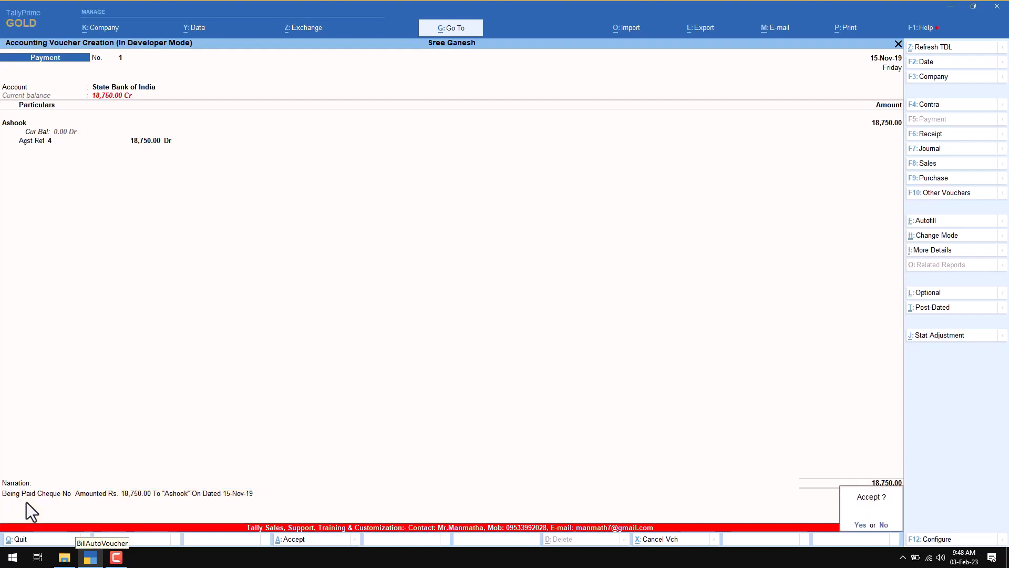
key("Return")
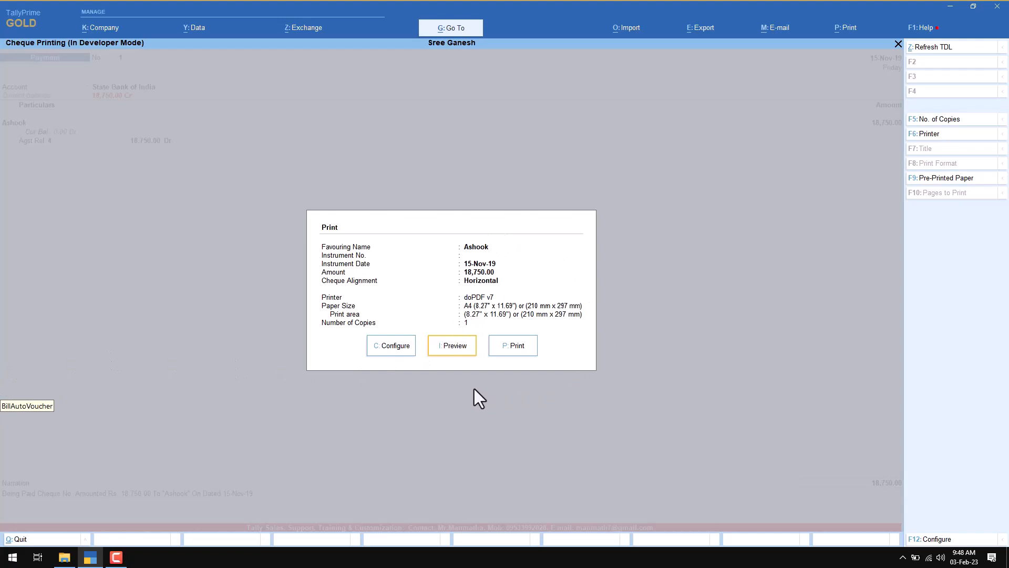
Step: Preview the cheque for the saved payment and leave cheque printing without printing
left_click(446, 354)
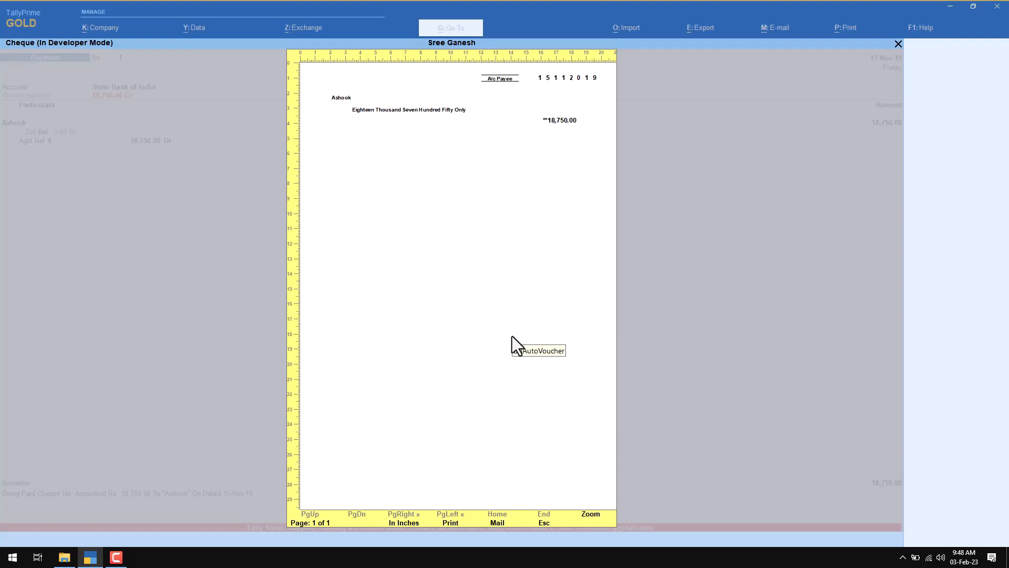
key("Escape")
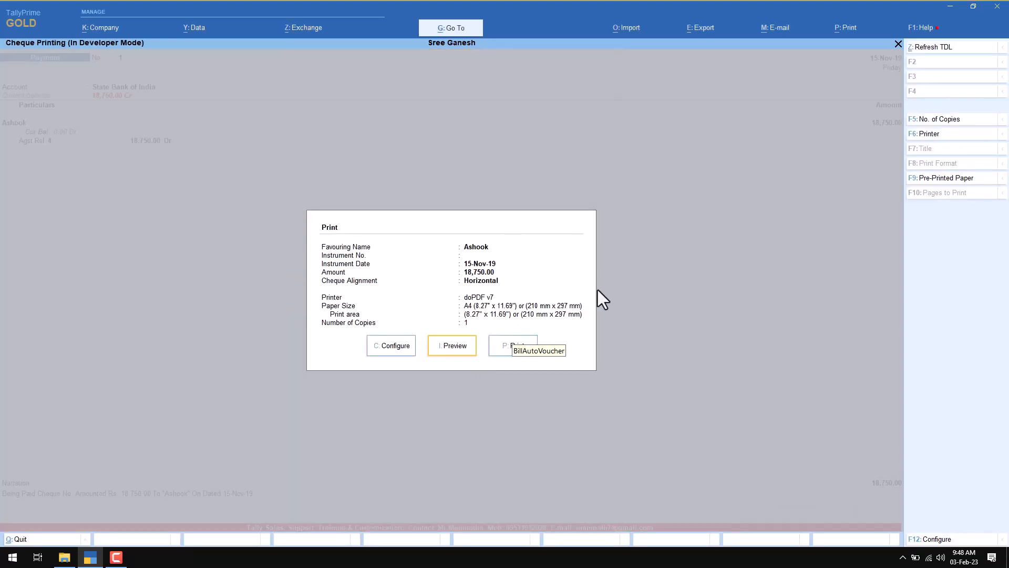
key("Escape")
key("Escape")
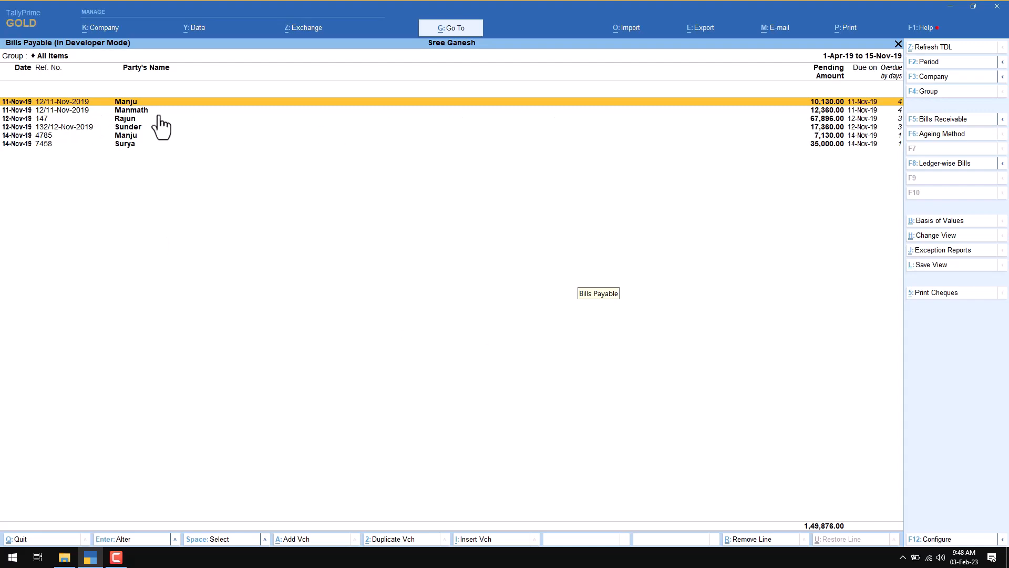
Step: Open the Day Book for 15-Nov-19 to check the payment voucher entry
key("Escape")
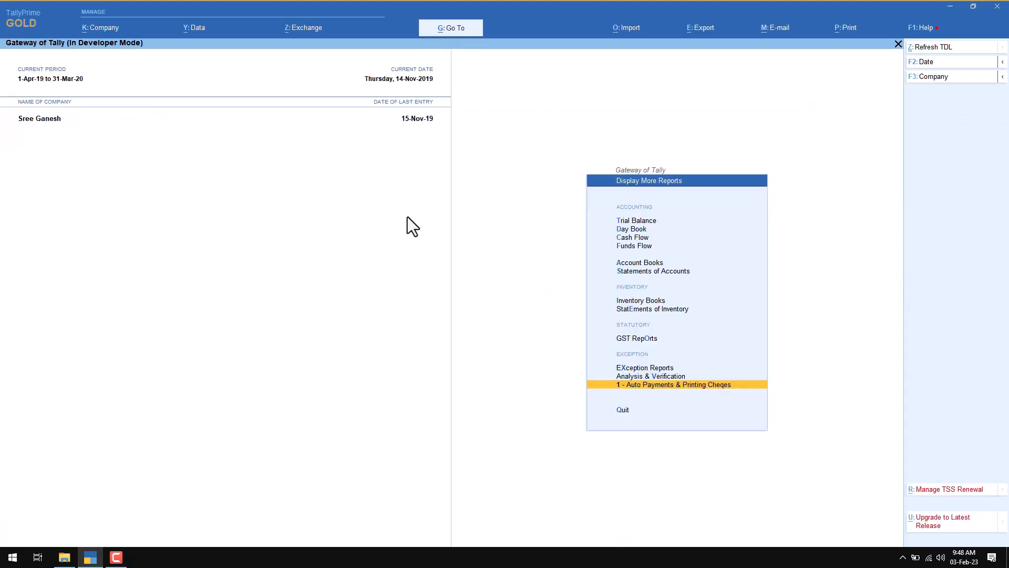
key("d")
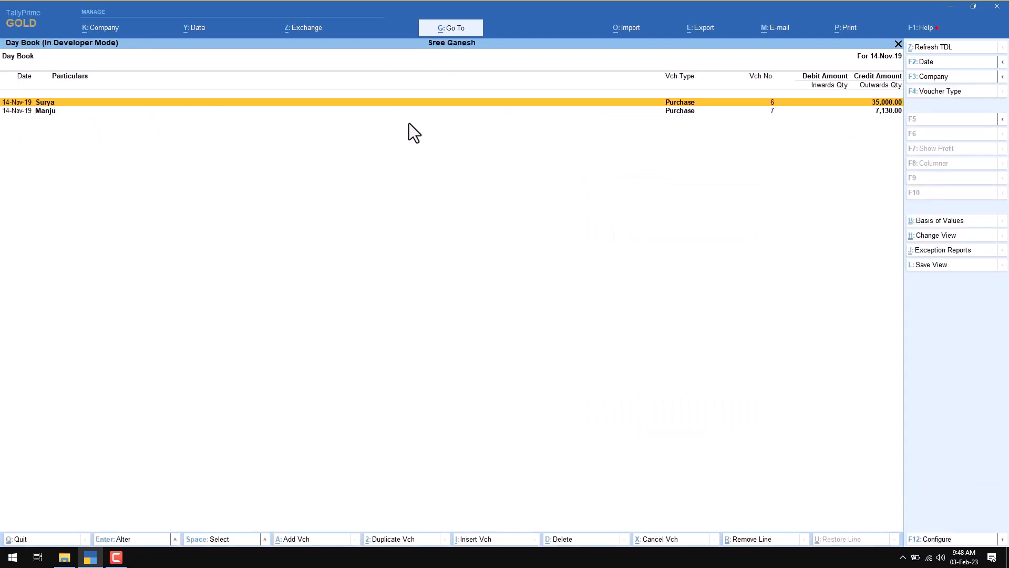
key("F2")
type("15")
key("Return")
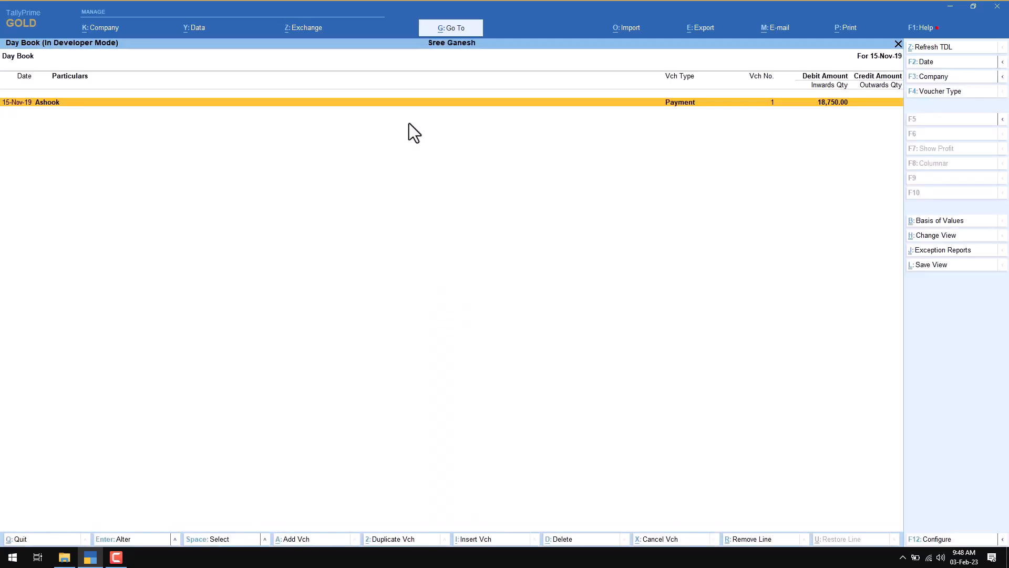
Step: Return to the Bills Payable report and filter it to bills with Date equal to 11-11-19
key("Return")
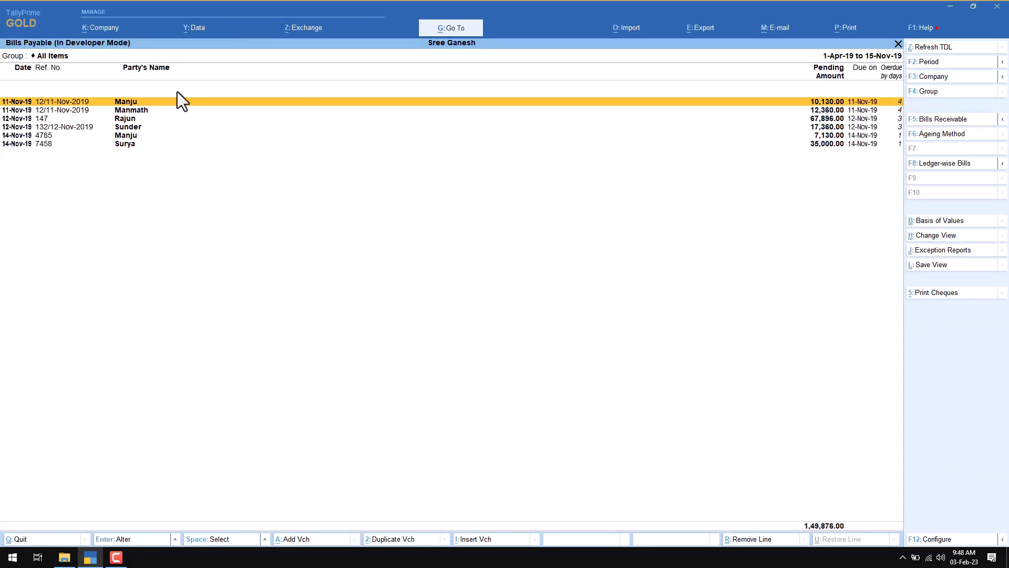
left_click(1003, 539)
left_click(836, 536)
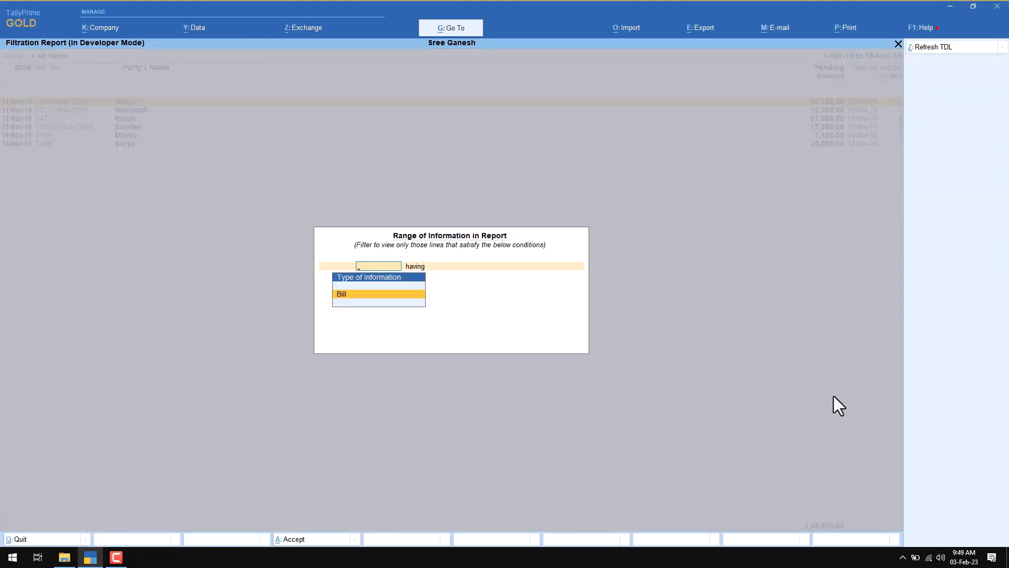
key("Return")
key("Return")
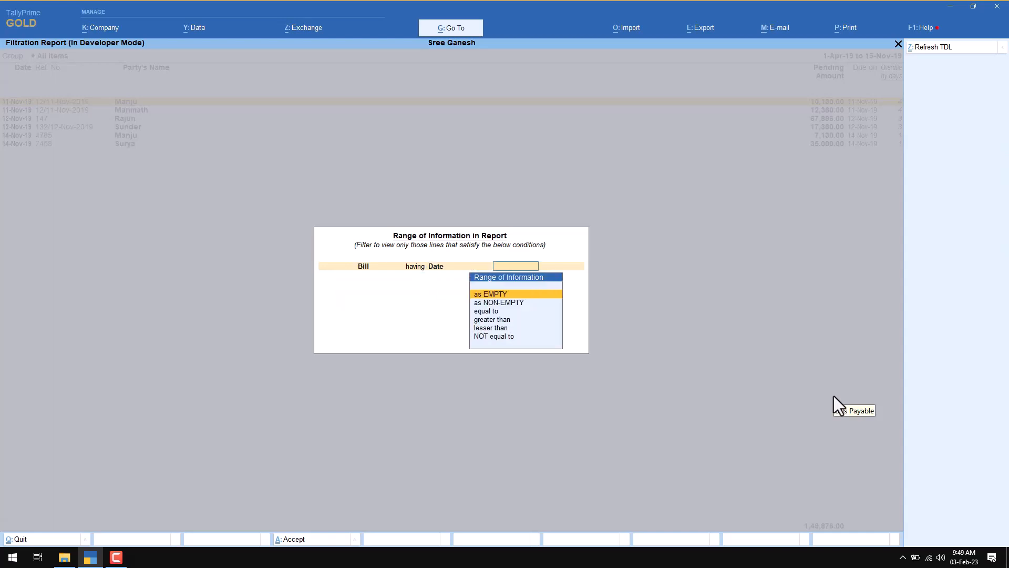
key("Down")
key("Down")
key("Return")
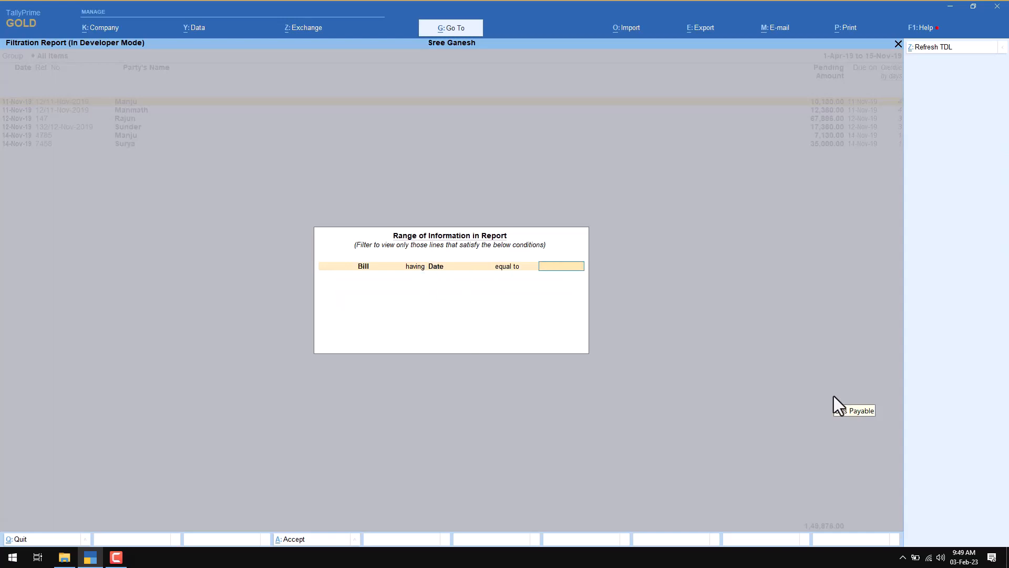
type("11-11-19")
key("Return")
key("Return")
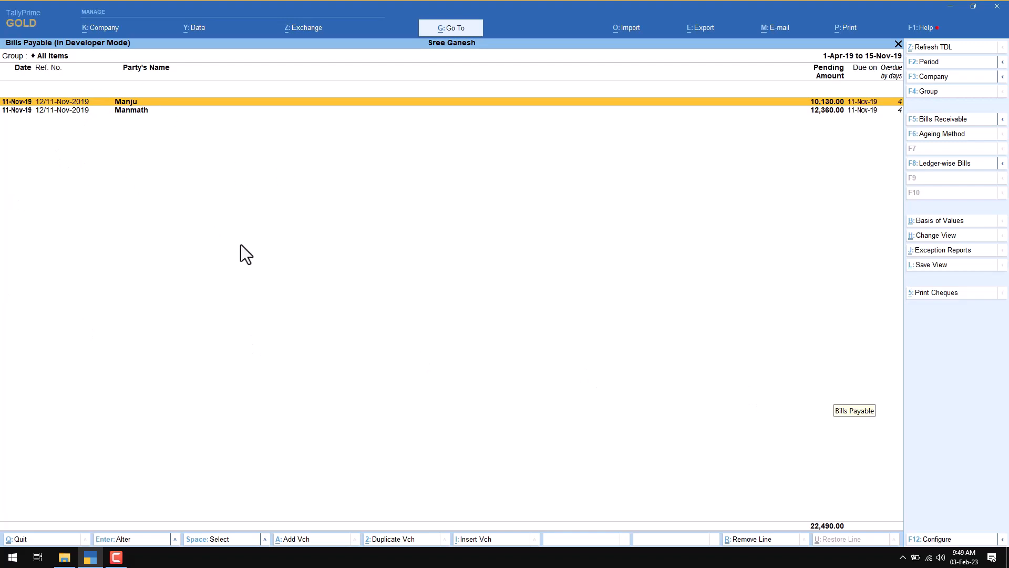
Step: Select both listed 11-Nov-19 bills and start their payment vouchers with cheques from State Bank of India, voucher date 15-Nov-19
key("space")
key("space")
key("Up")
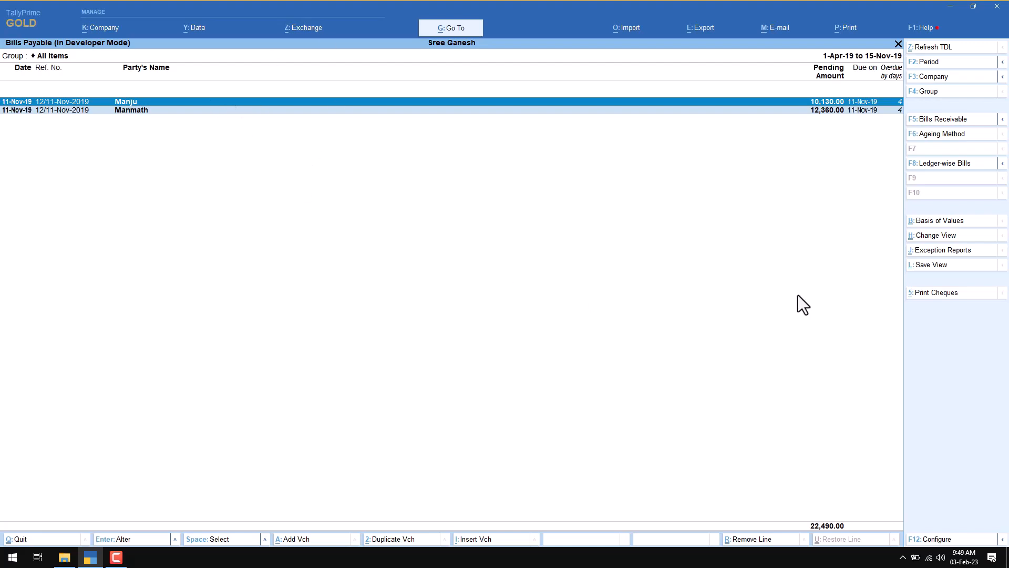
left_click(916, 297)
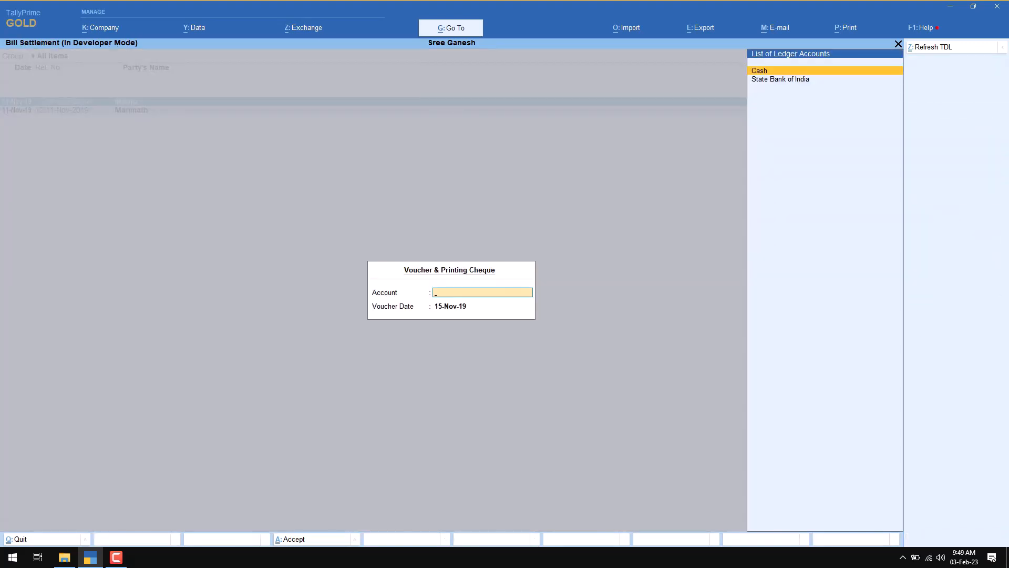
key("Down")
key("Return")
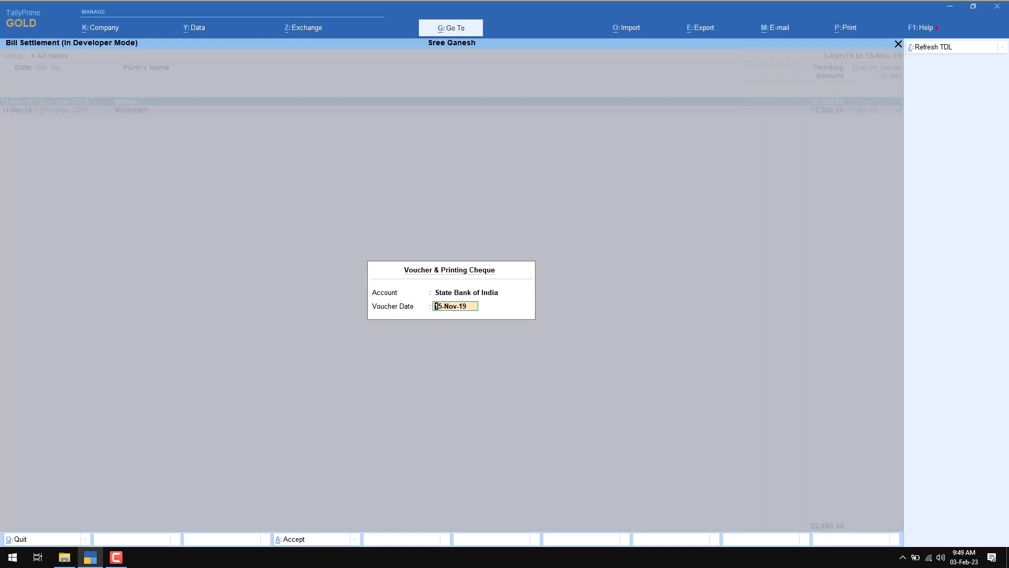
key("Return")
key("Return")
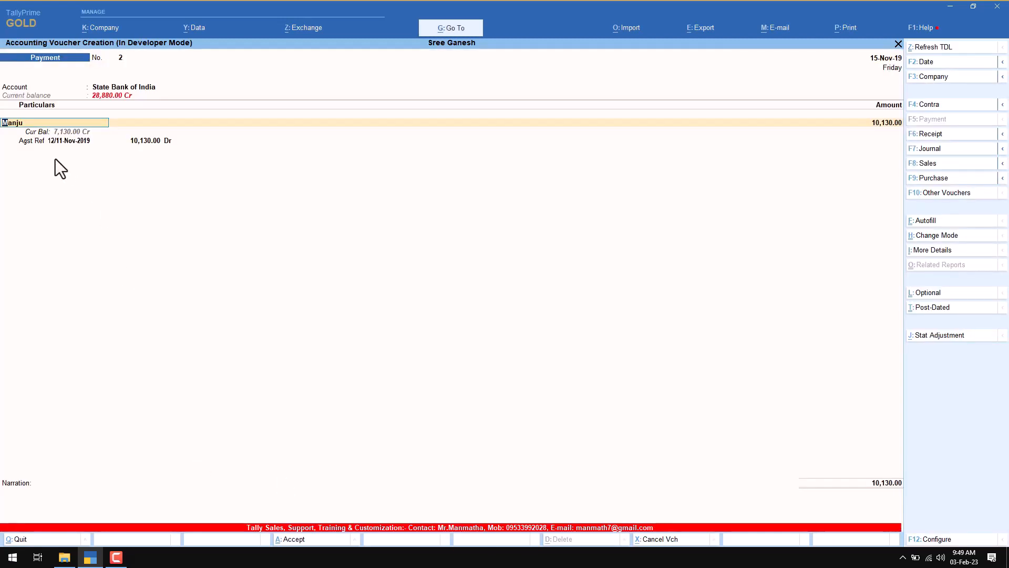
Step: Save the 10,130.00 payment voucher with a Cheque bank allocation dated 15-Nov-19 and leave its cheque printing without printing
key("Return")
key("Return")
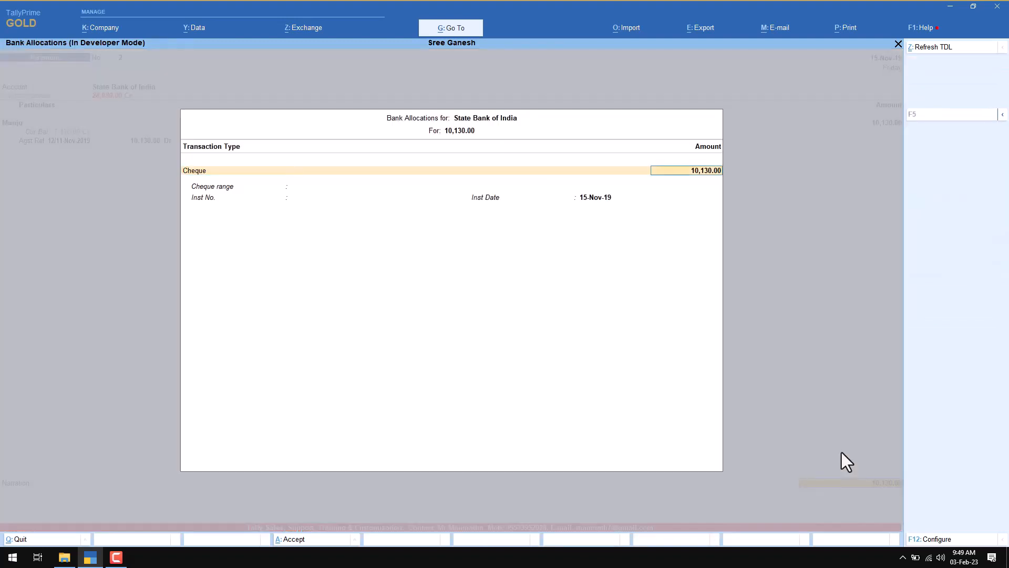
key("Return")
key("Return")
key("Return")
key("Return")
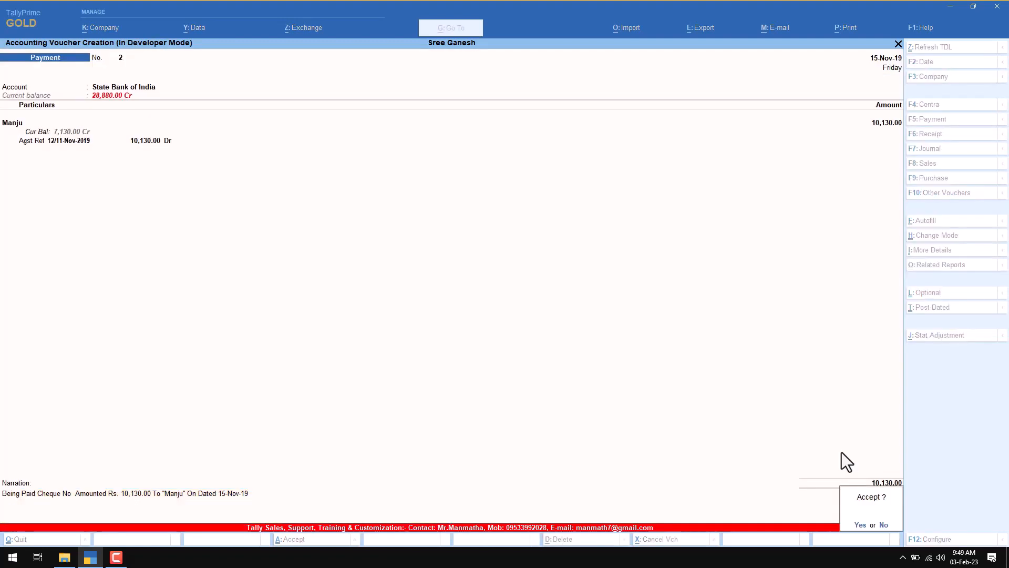
key("Return")
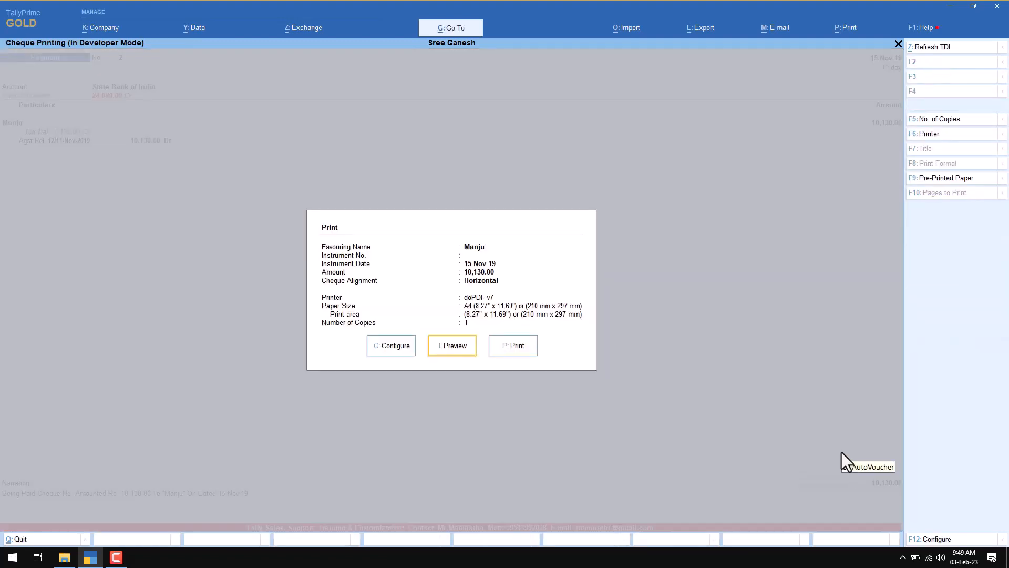
key("Escape")
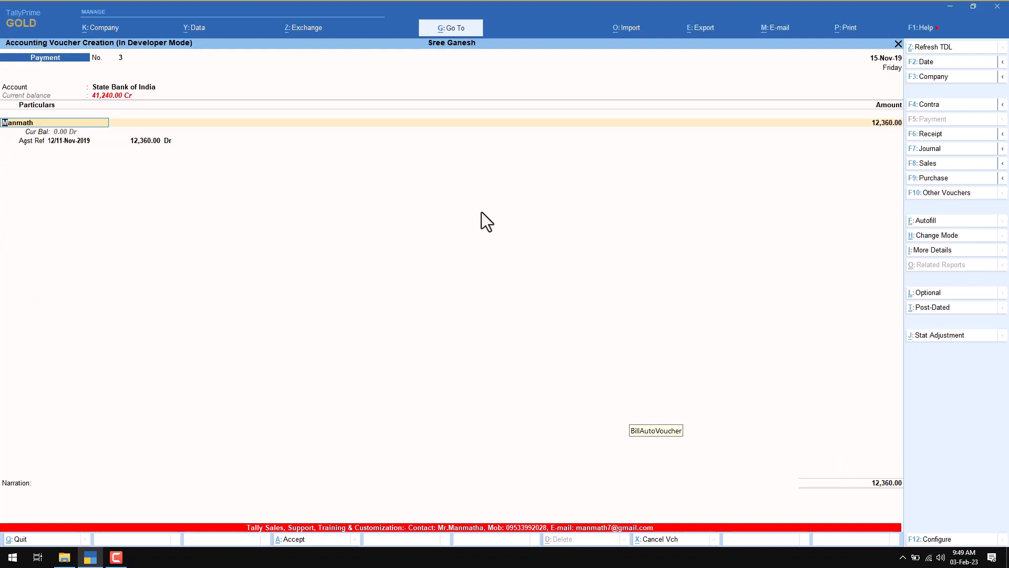
Step: Save the 12,360.00 payment voucher with a Cheque bank allocation dated 15-Nov-19 and leave its cheque printing without printing
key("Return")
key("Return")
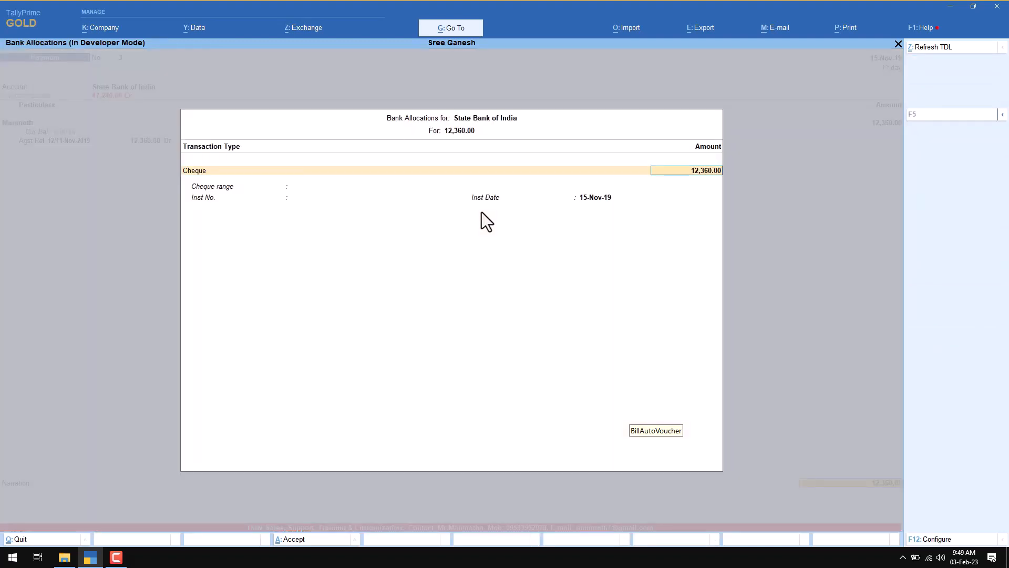
key("Return")
key("Return")
key("Return")
key("Return")
key("Return")
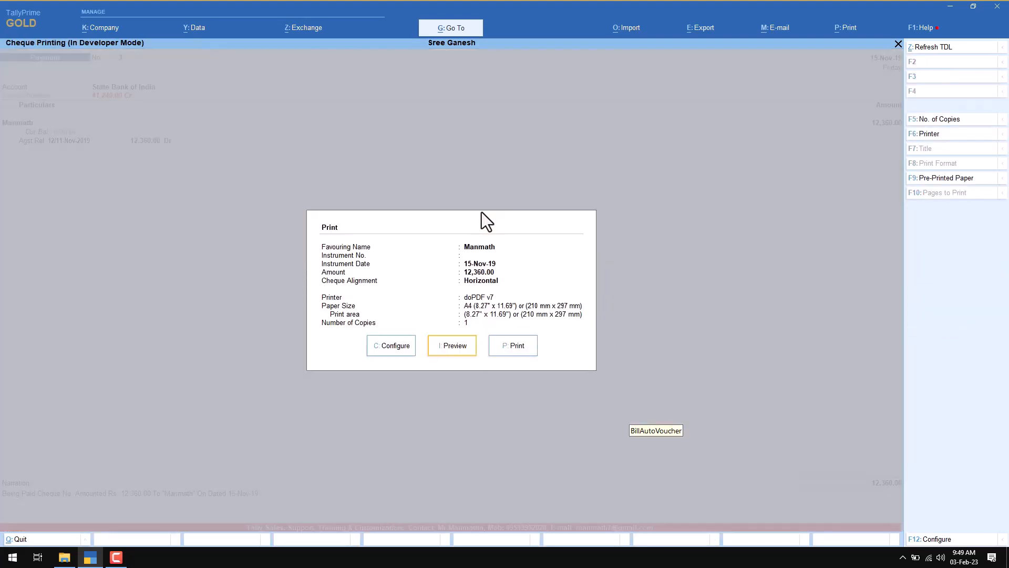
key("Escape")
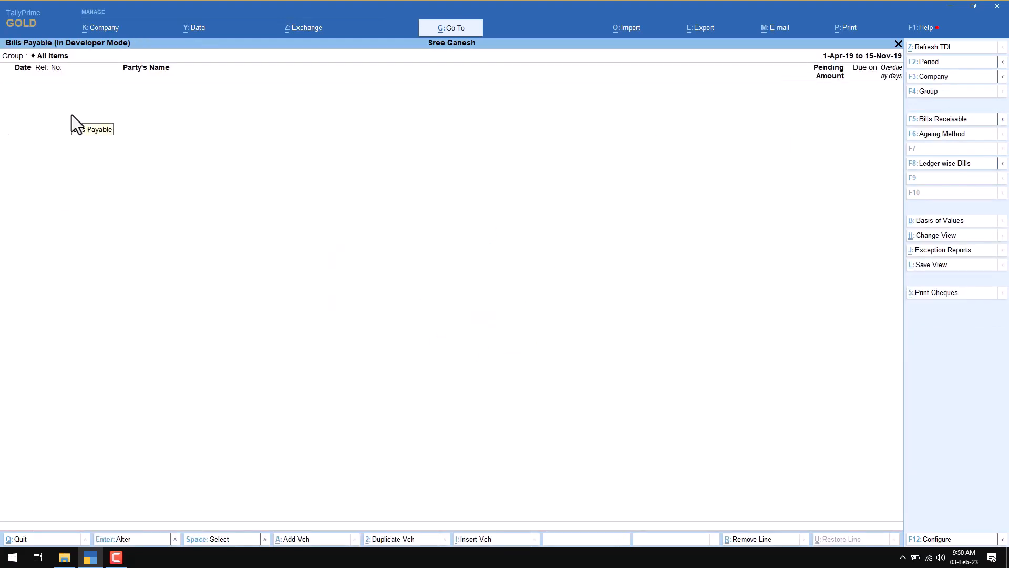
Step: Change the Bills Payable date filter to list the remaining pending bills dated 12-Nov-19 and 14-Nov-19
left_click(1003, 540)
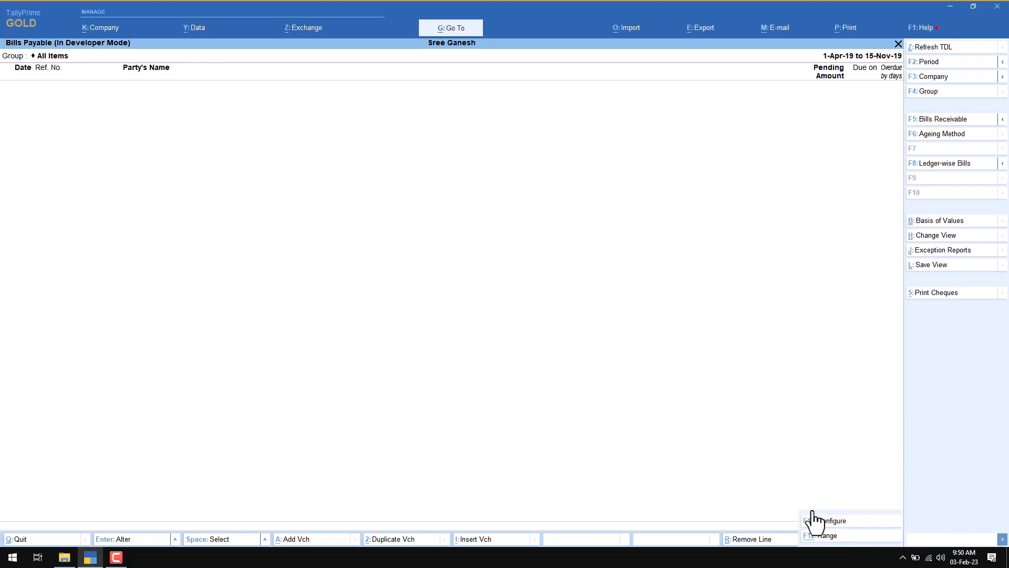
left_click(818, 533)
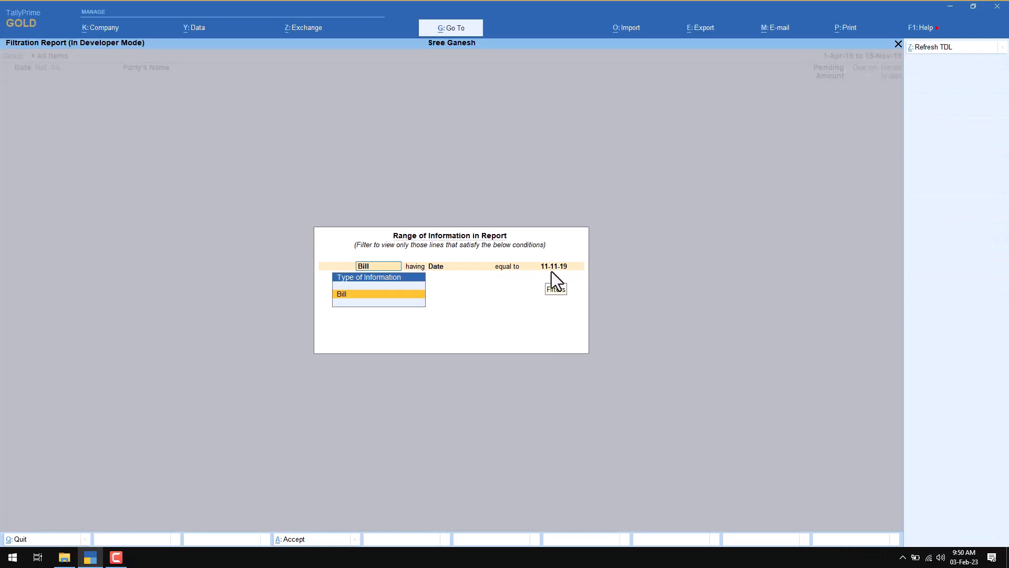
key("Return")
key("Return")
key("Return")
key("Return")
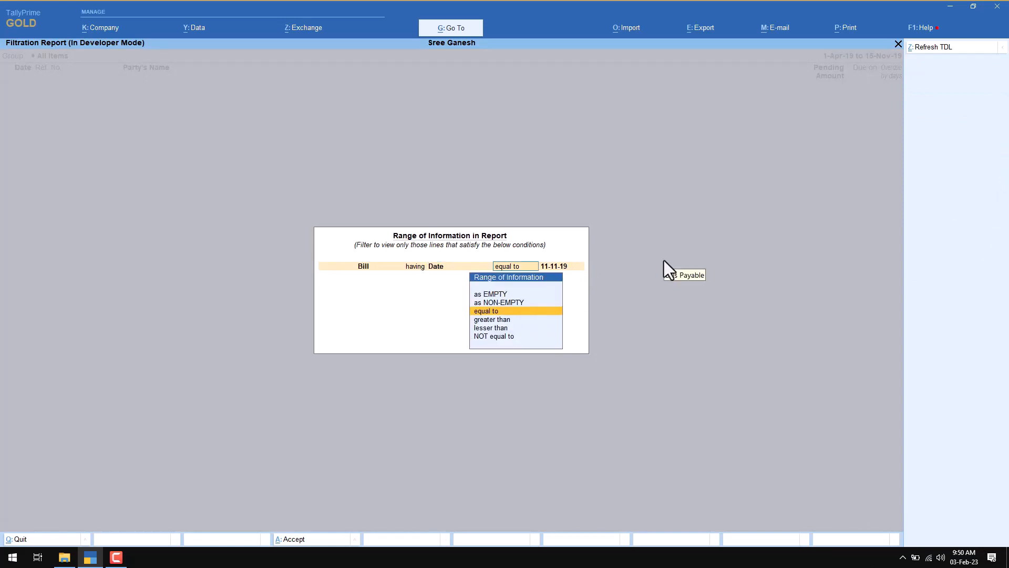
key("Return")
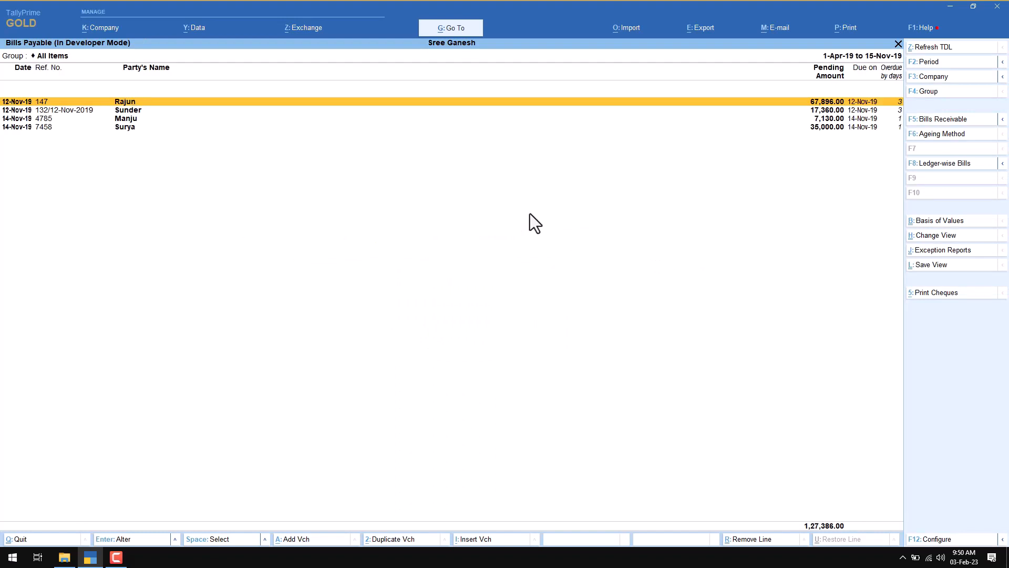
Step: Select all four listed bills and start their payment vouchers with cheques from State Bank of India, voucher date 15-Nov-19
key("space")
key("space")
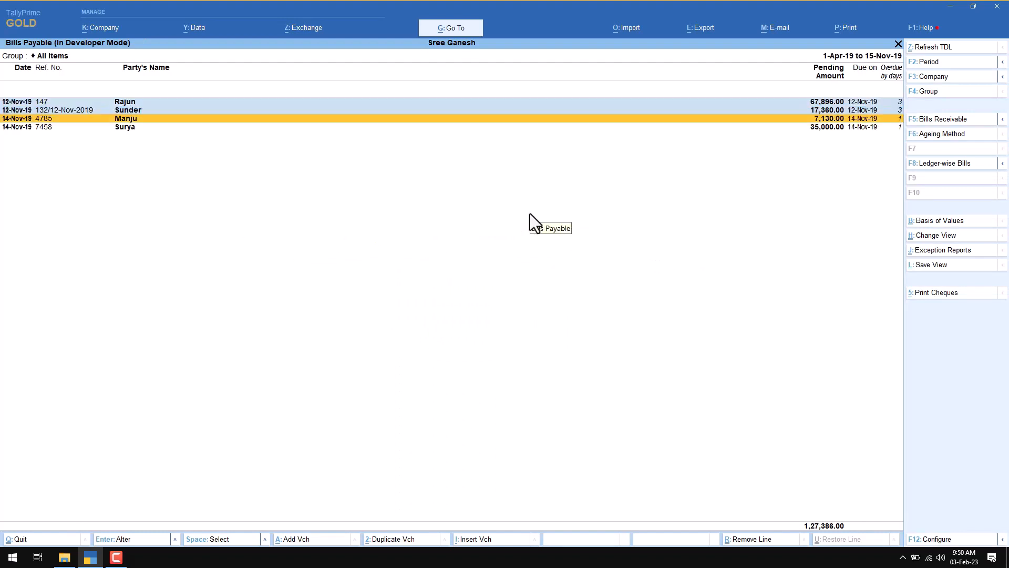
key("ctrl+space")
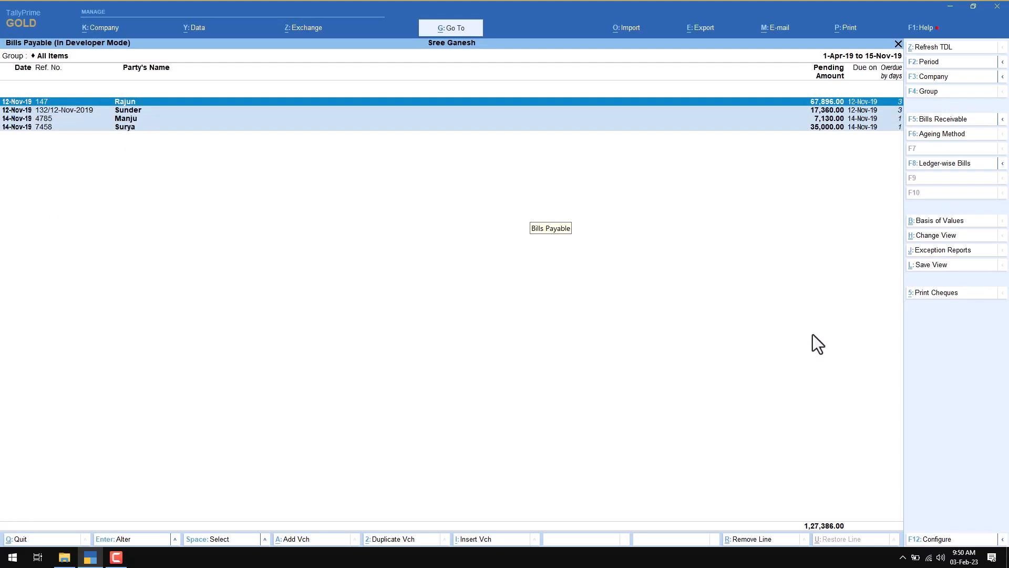
left_click(910, 297)
key("Down")
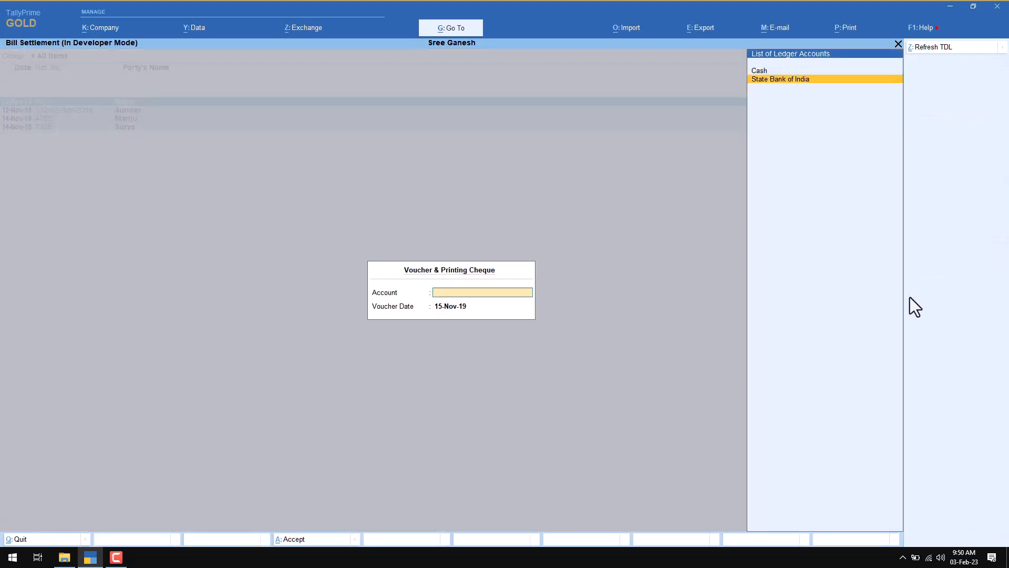
key("Return")
key("Return")
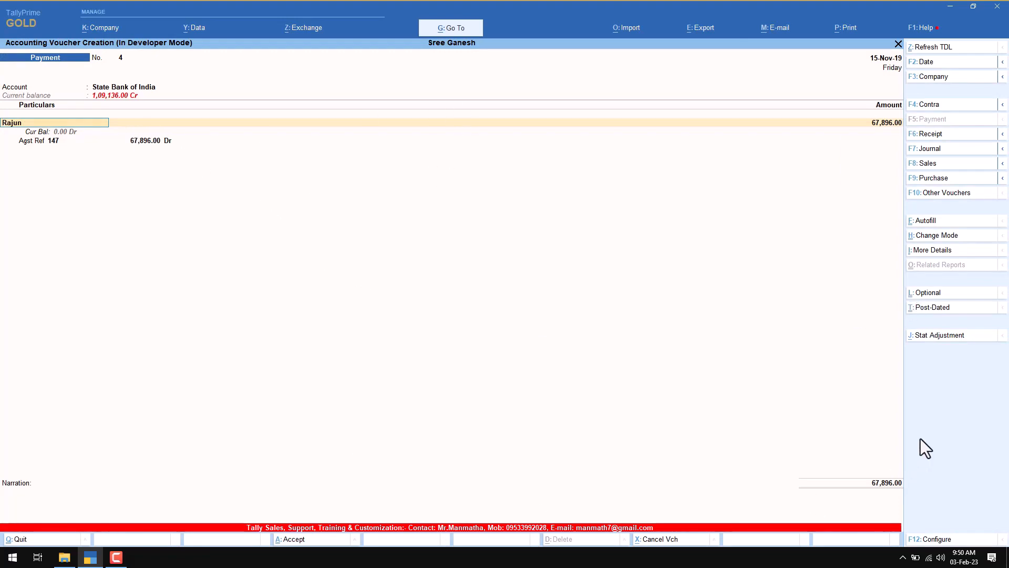
Step: Save the 67,896.00 and 17,360.00 payment vouchers, leaving cheque printing without printing
key("Return")
key("Return")
key("Return")
key("ctrl+a")
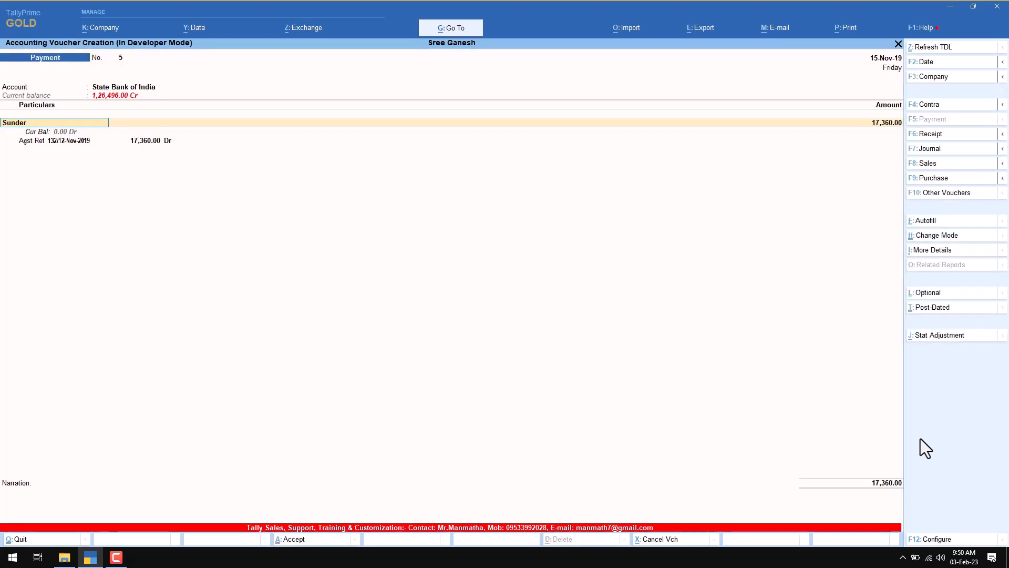
key("ctrl")
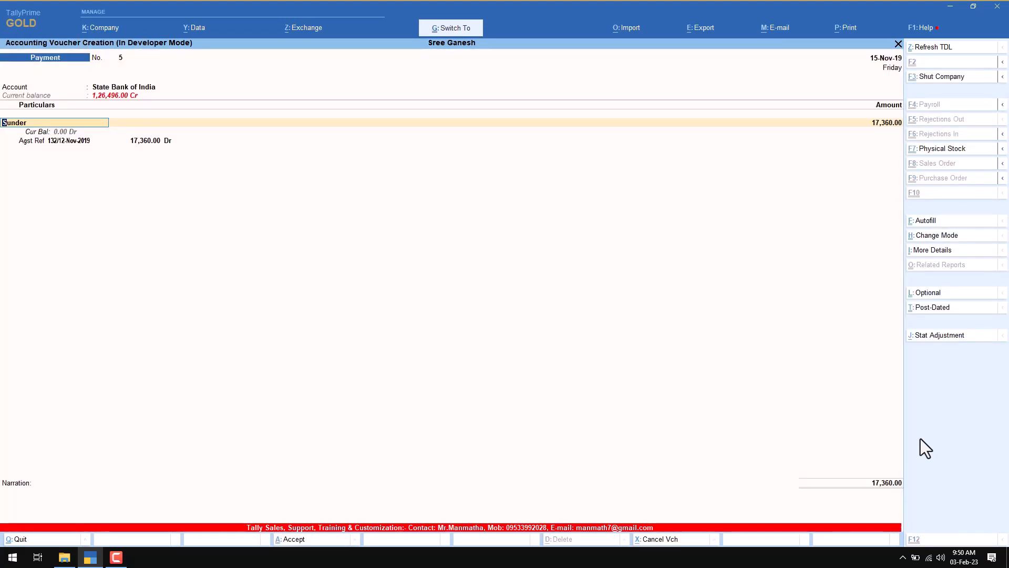
key("ctrl+a")
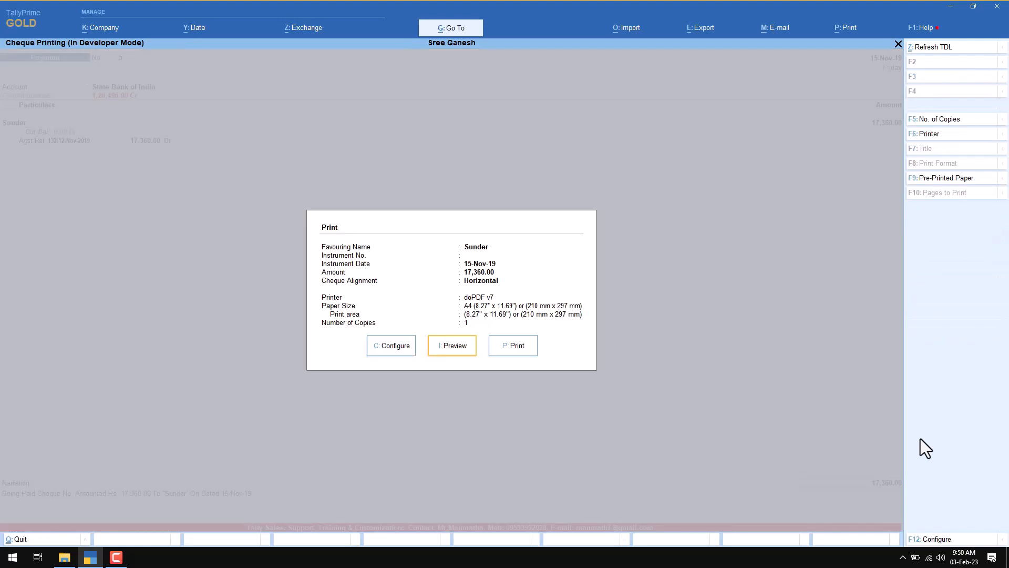
key("Escape")
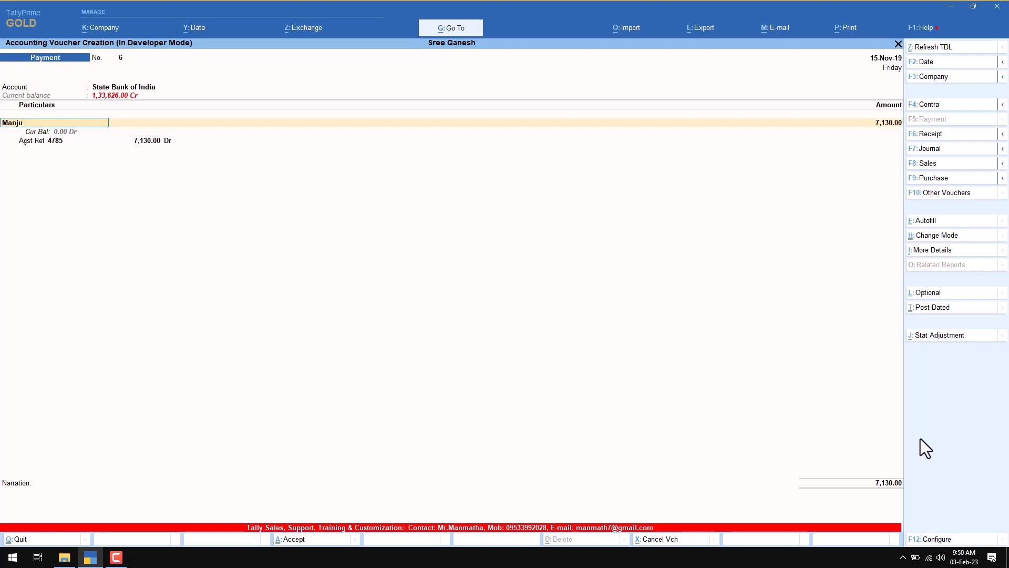
Step: Save the 7,130.00 and 35,000.00 payment vouchers, leaving cheque printing without printing
key("ctrl")
key("ctrl+a")
key("ctrl")
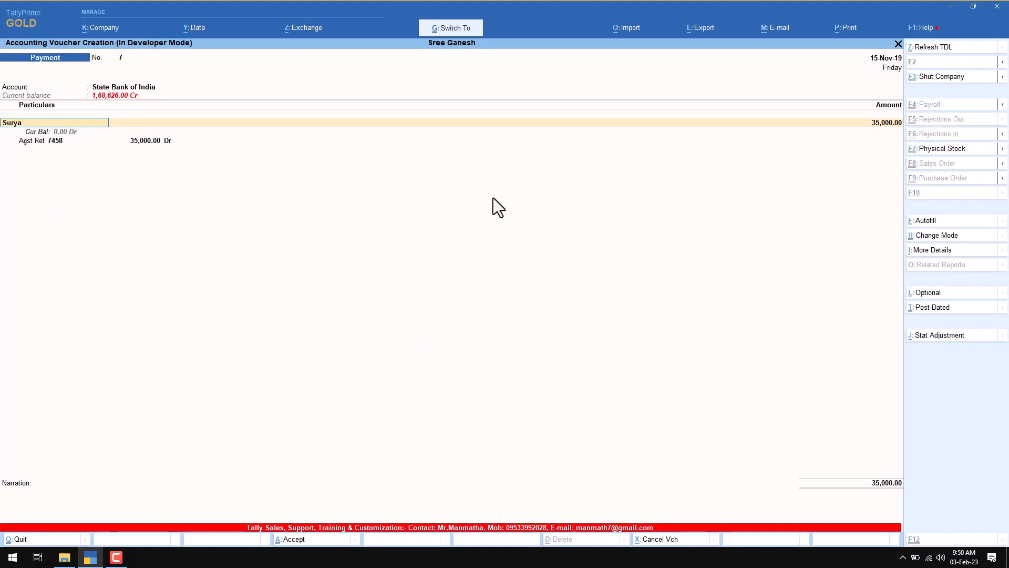
key("ctrl+a")
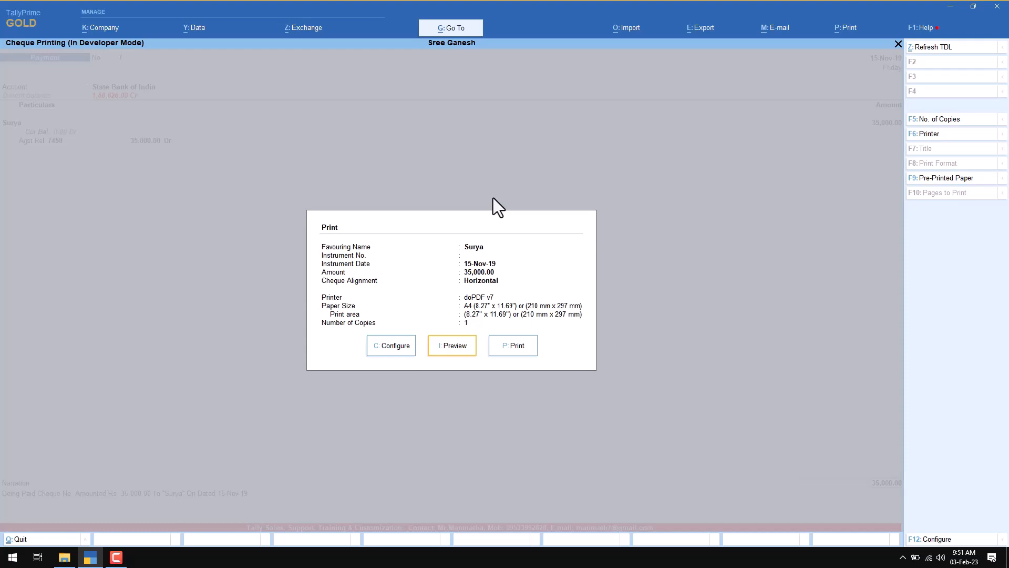
key("Escape")
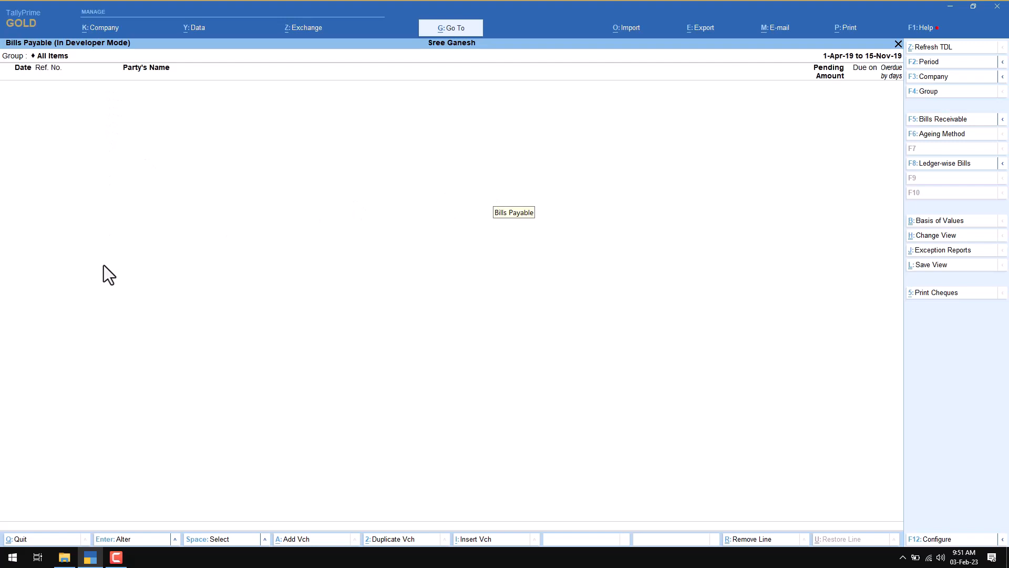
Step: Open the Day Book for 15-Nov-19, go through the payment vouchers, and return to the Gateway of Tally
key("Escape")
key("Escape")
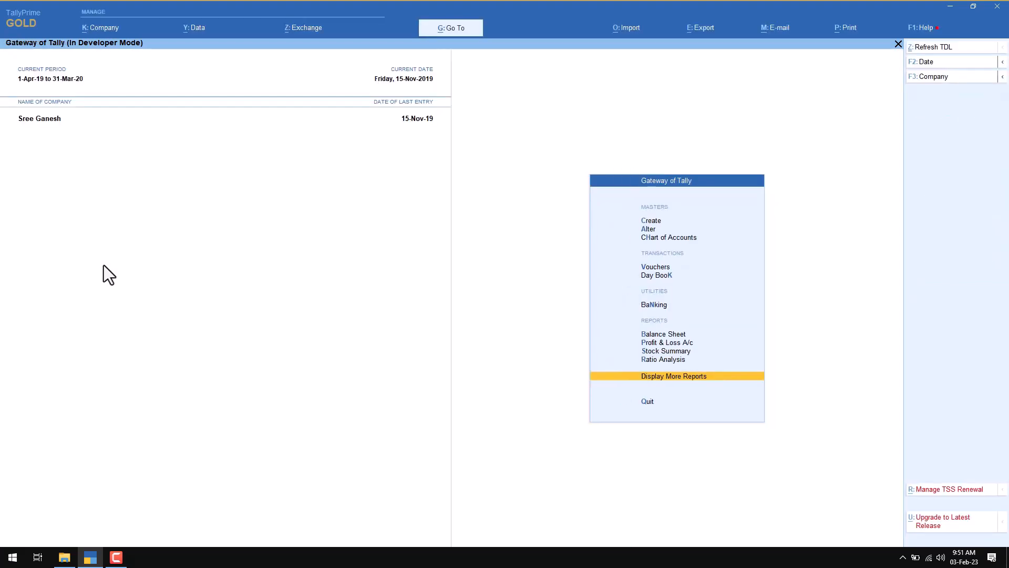
key("Return")
key("Down")
key("Return")
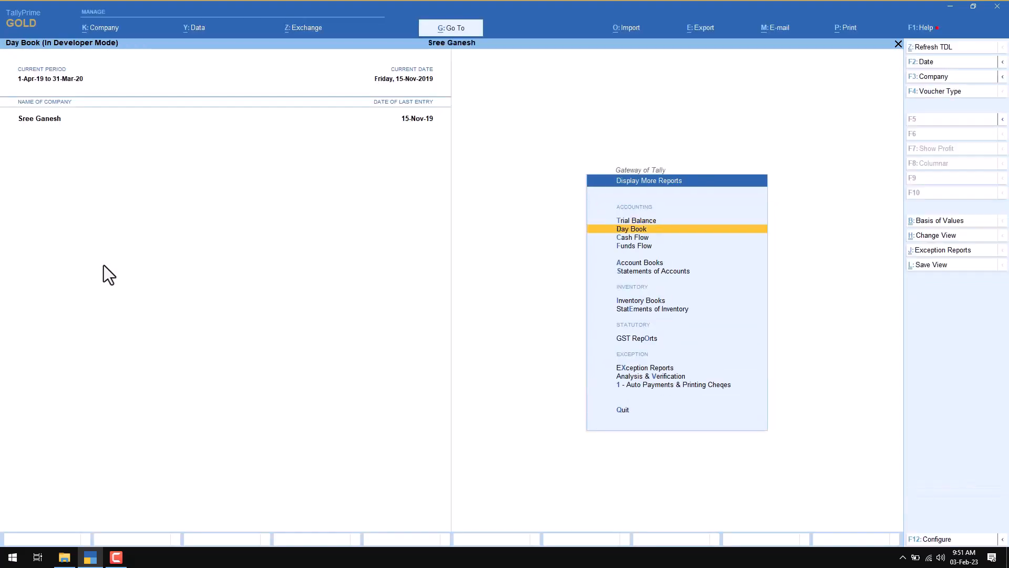
key("Up")
key("Up")
key("Up")
key("Up")
key("Up")
key("Up")
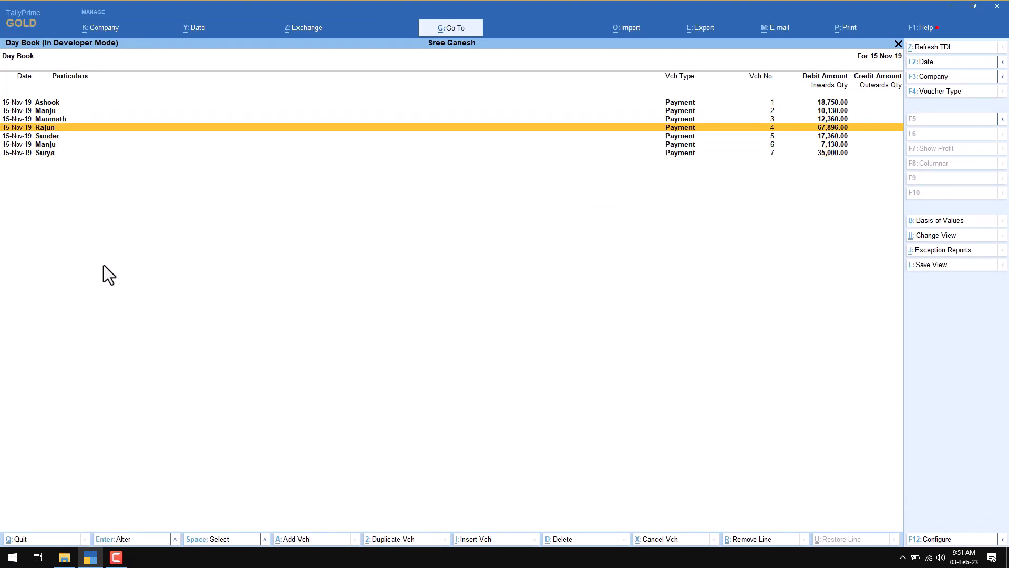
key("Escape")
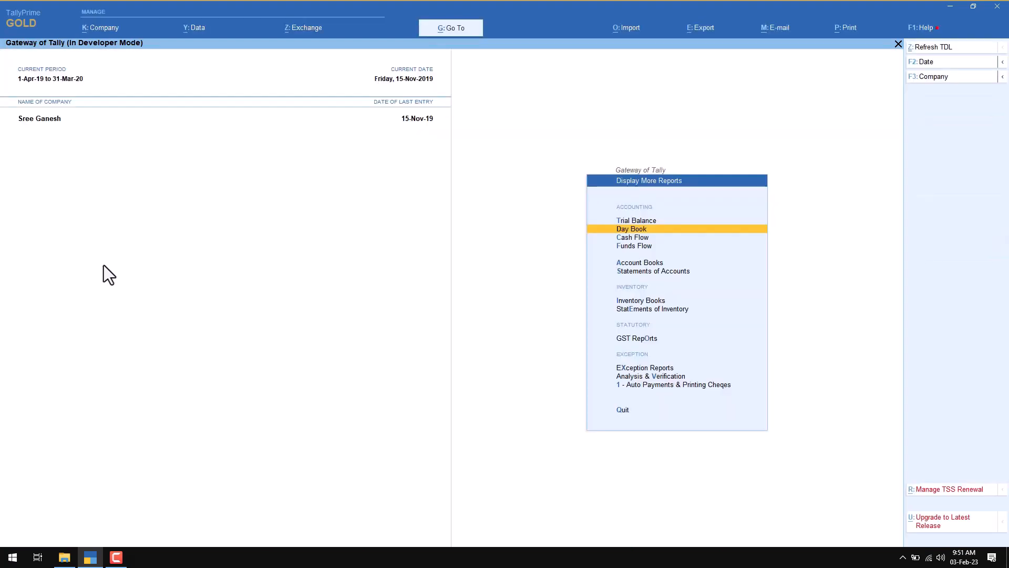
key("Down")
key("Escape")
Step: Examine the State Bank of India cheques that are Not in Range in the Cheque Register, and close the register
key("Up")
key("Up")
key("Up")
key("Up")
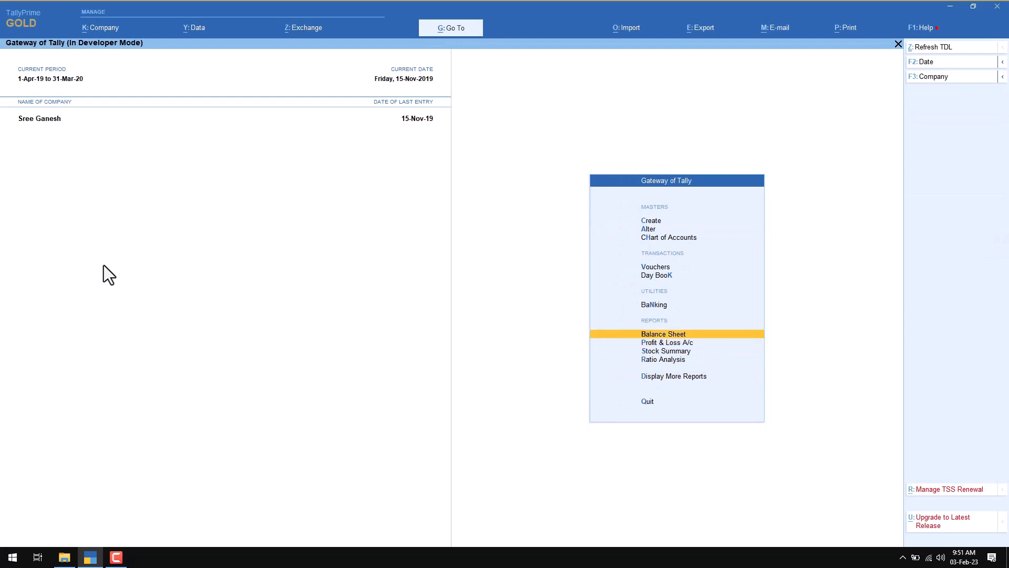
key("Up")
key("Return")
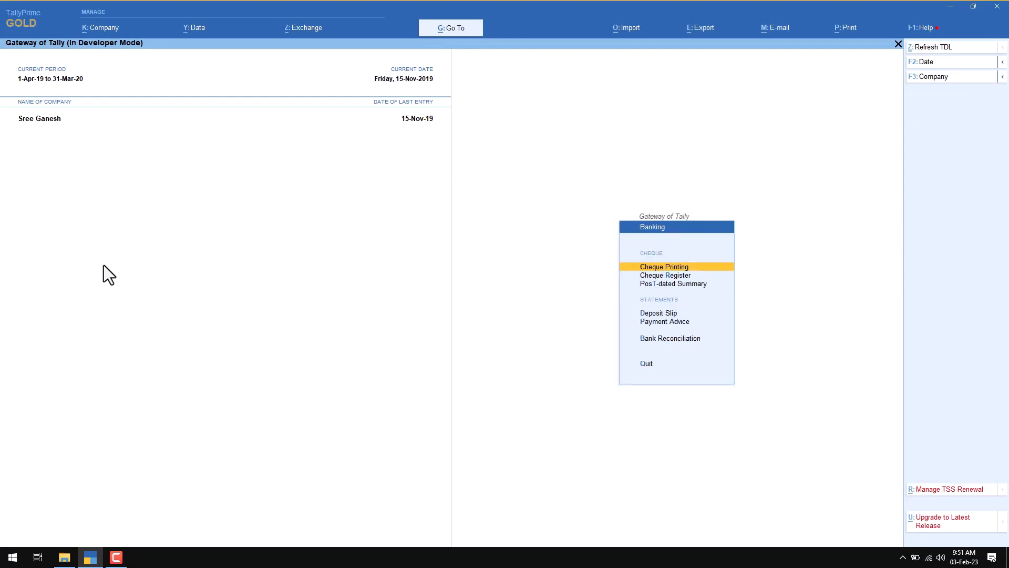
key("Down")
key("Return")
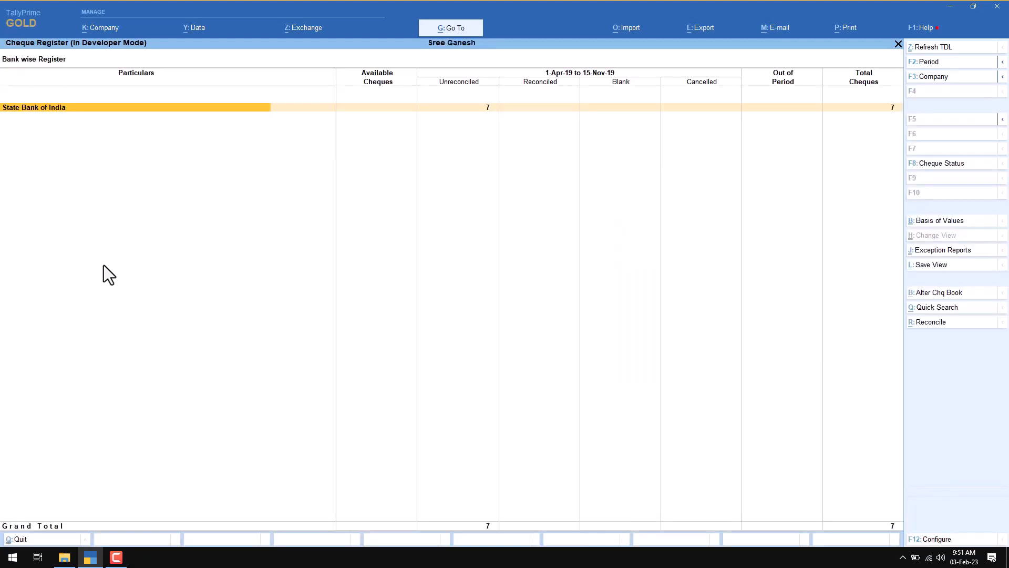
key("Return")
key("Return")
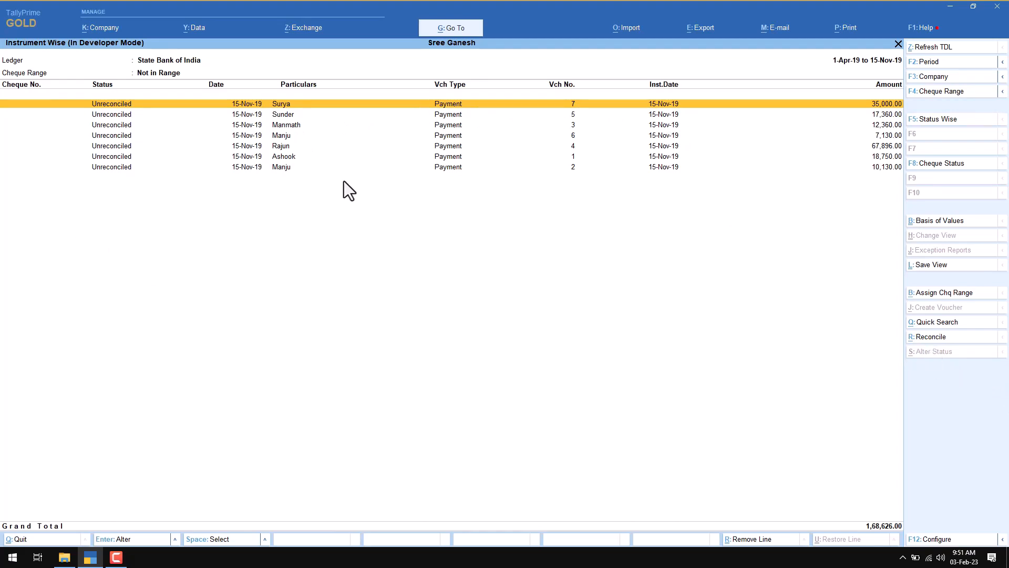
key("Escape")
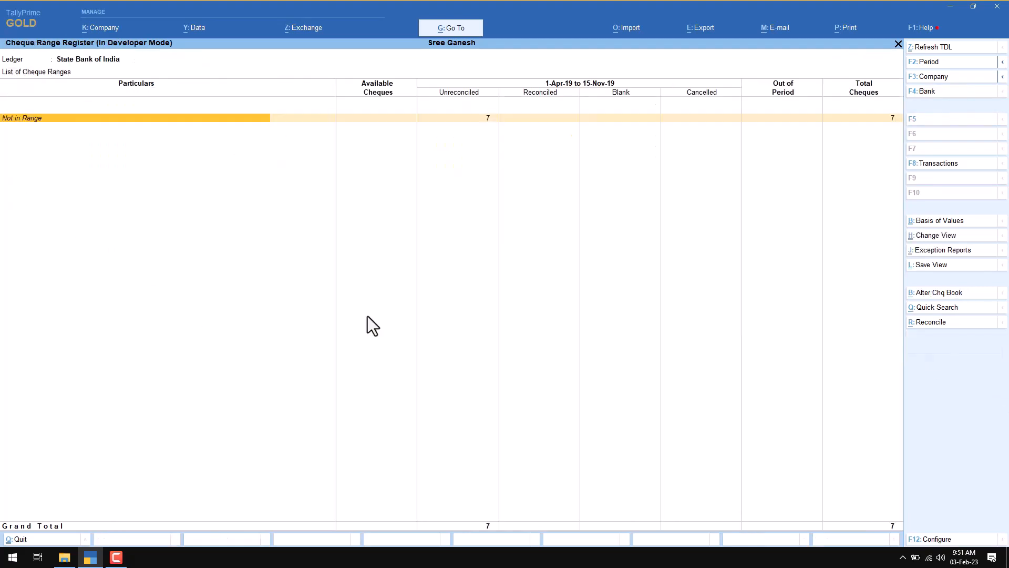
key("Escape")
key("Escape")
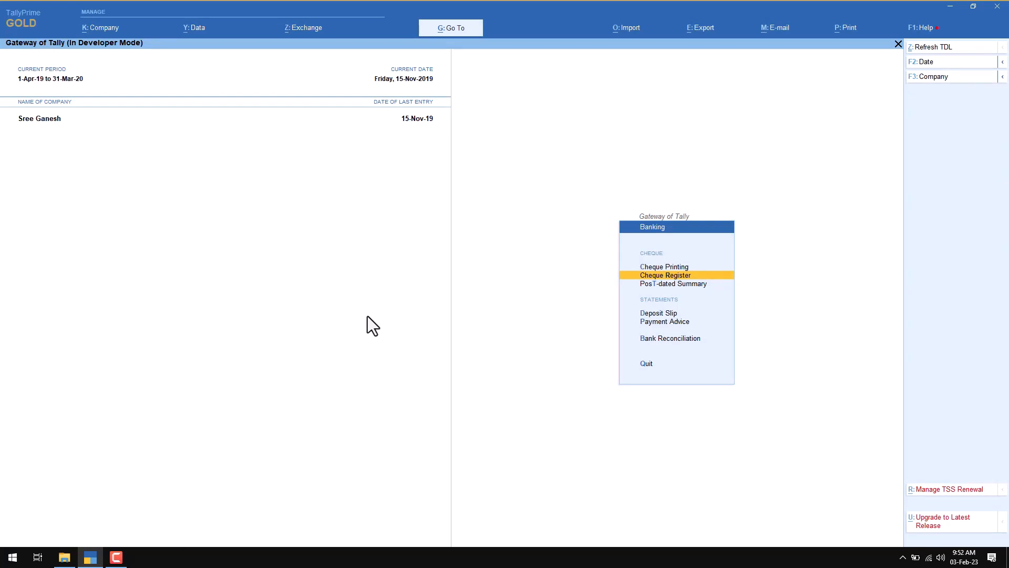
key("Escape")
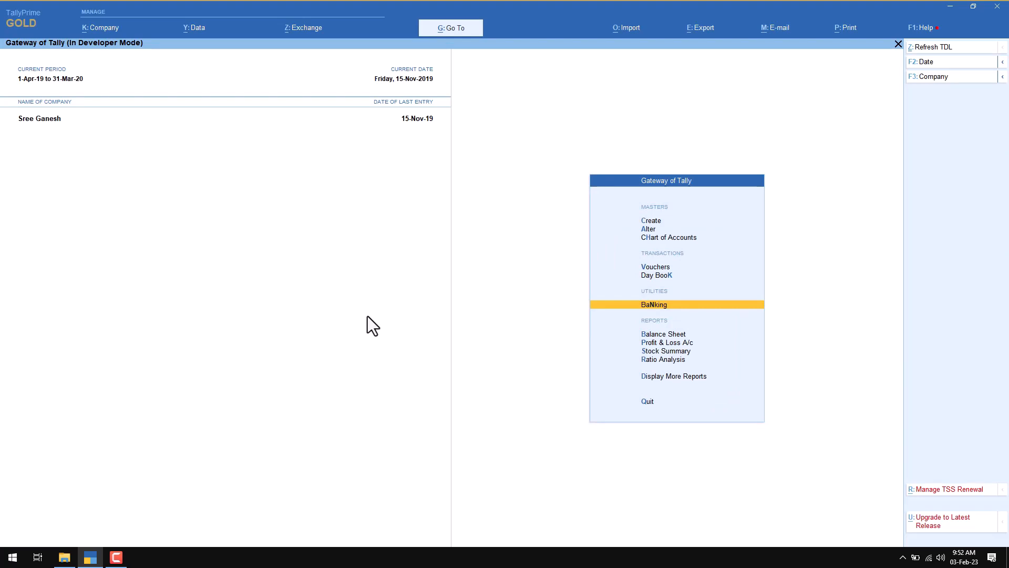
key("Up")
key("Up")
key("Up")
key("Up")
key("Up")
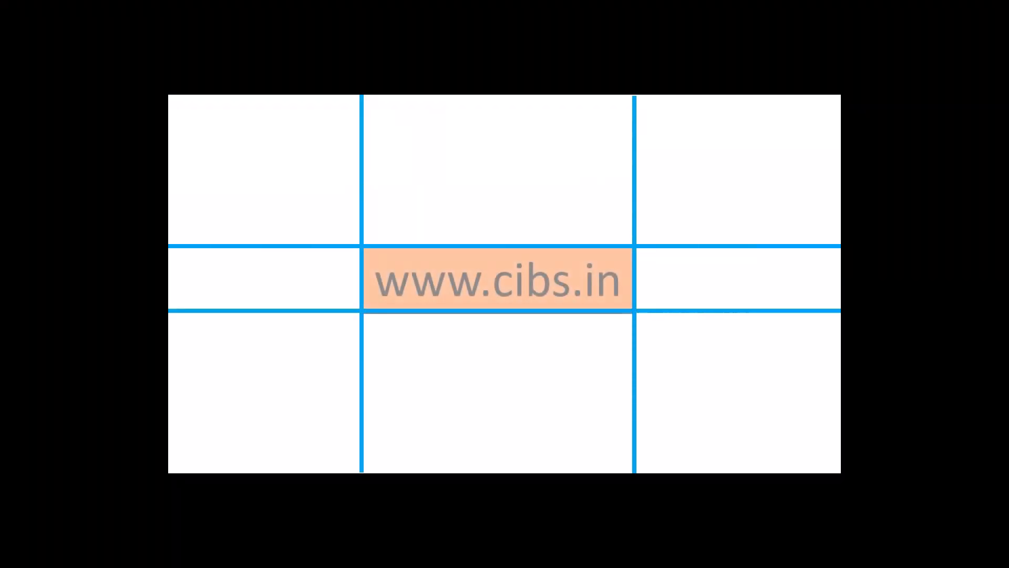